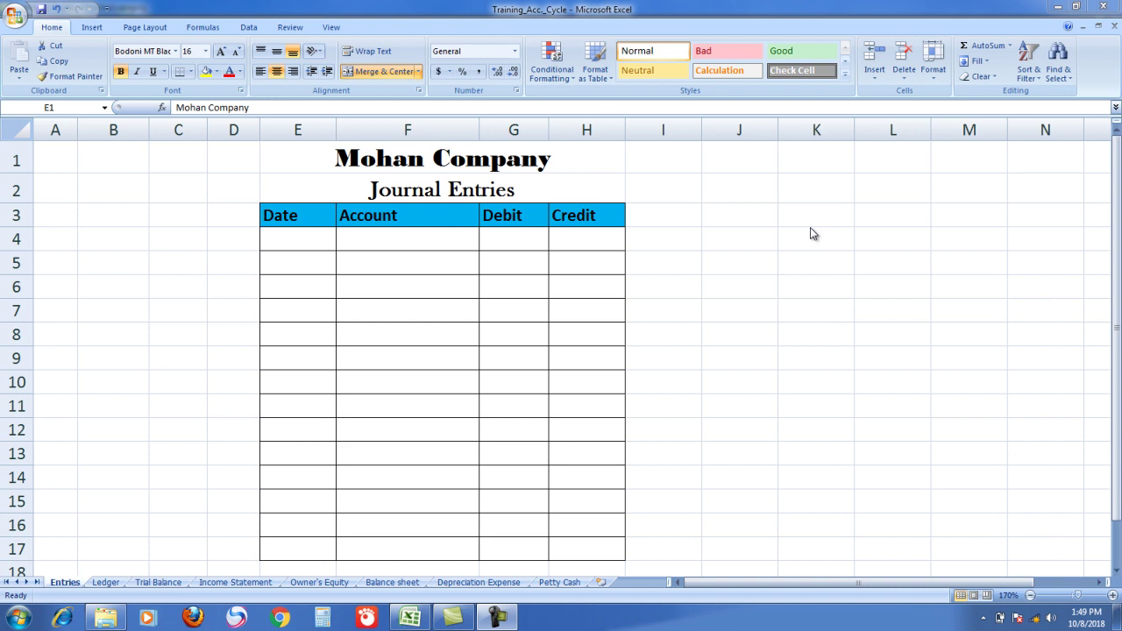
{"action": "left_click", "coordinate": [298, 215]}
{"action": "left_click", "coordinate": [296, 216]}
{"action": "key", "text": "F2"}
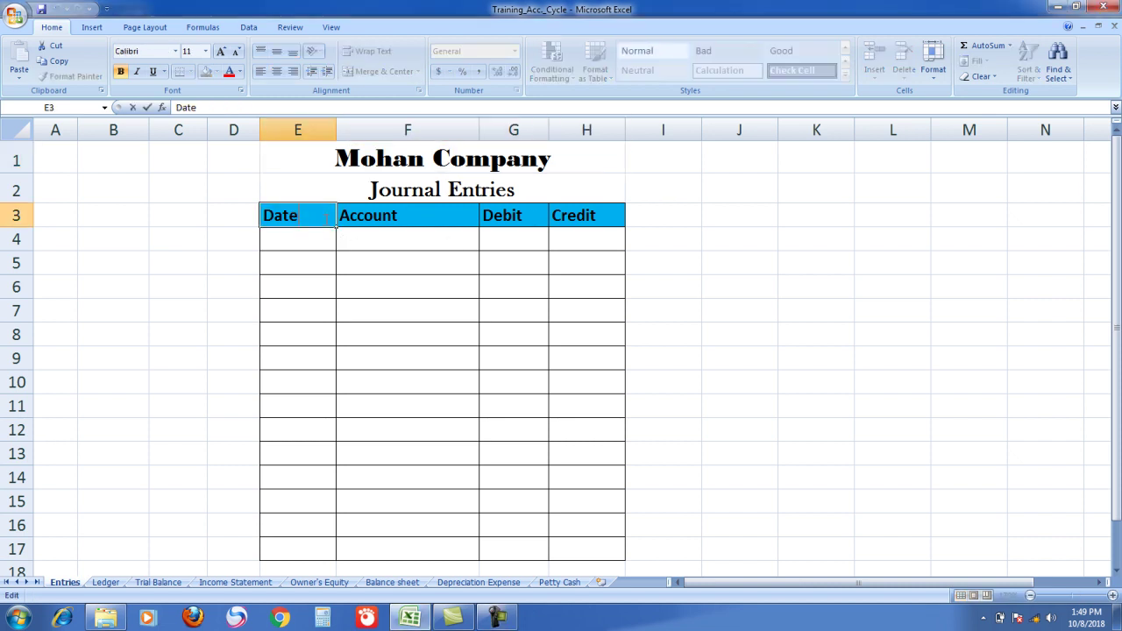
{"action": "left_click", "coordinate": [318, 233]}
{"action": "left_click_drag", "start_coordinate": [308, 215], "coordinate": [600, 550]}
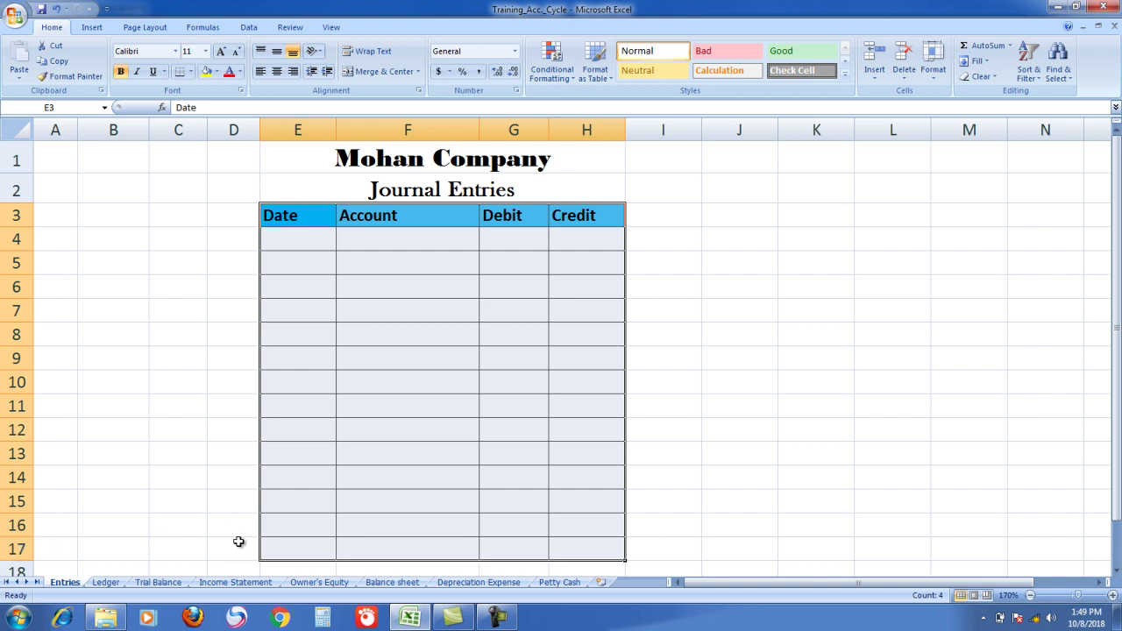
{"action": "left_click", "coordinate": [364, 550]}
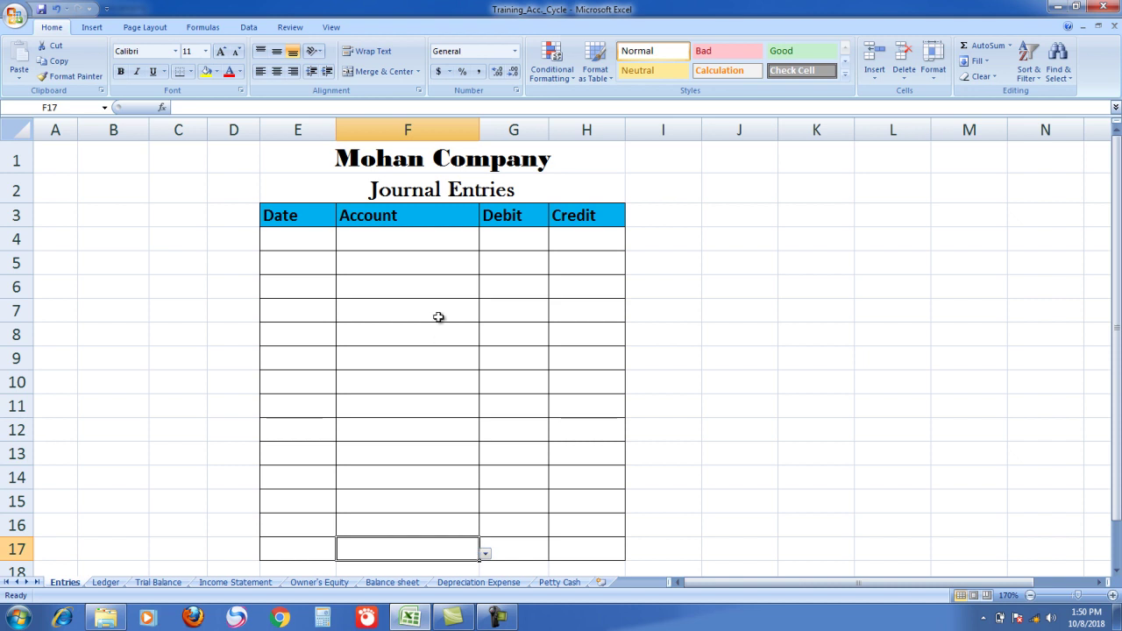
{"action": "left_click_drag", "start_coordinate": [422, 241], "coordinate": [420, 545]}
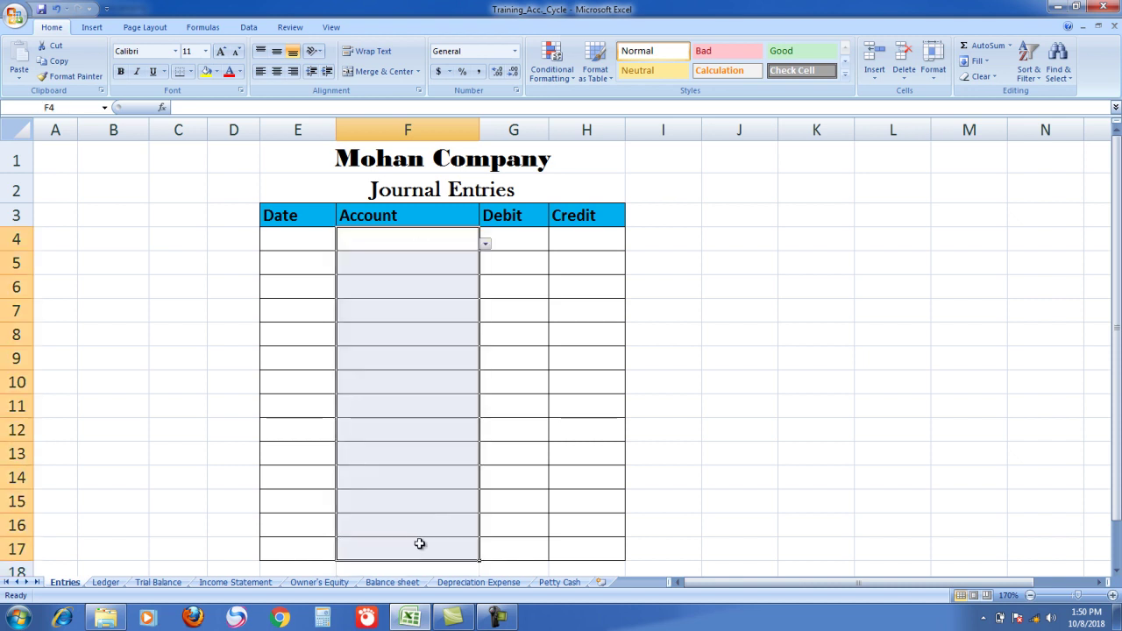
{"action": "left_click", "coordinate": [412, 233]}
{"action": "left_click_drag", "start_coordinate": [410, 279], "coordinate": [412, 361]}
{"action": "left_click_drag", "start_coordinate": [419, 238], "coordinate": [417, 545]}
In the first journal row, set the account to Cash and enter a debit of 10,000.
{"action": "left_click", "coordinate": [440, 242]}
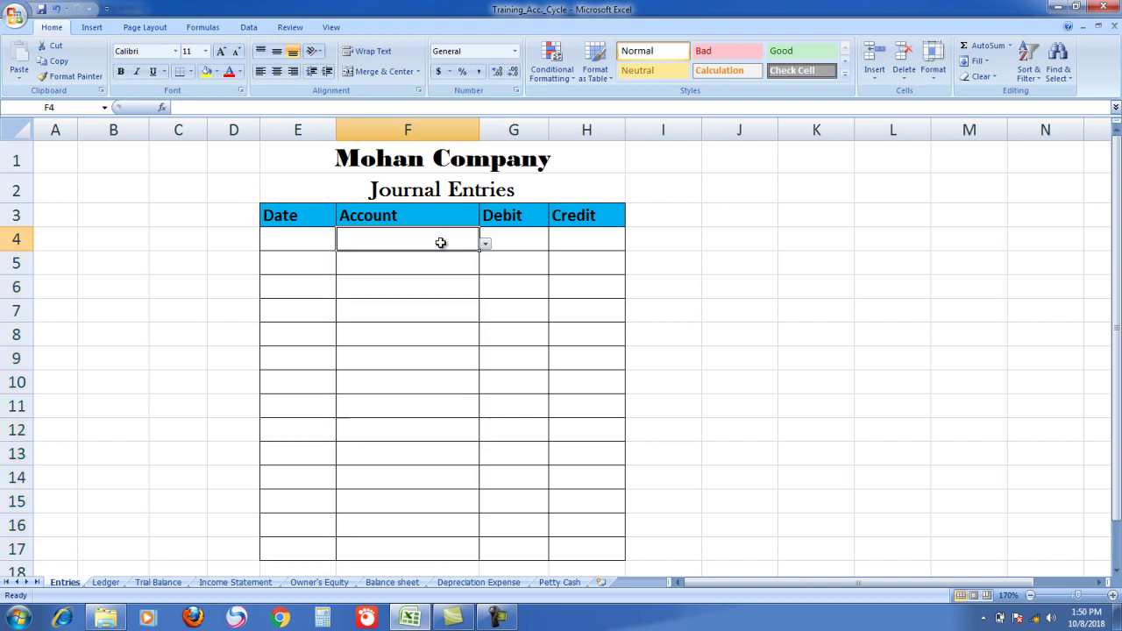
{"action": "type", "text": "cash"}
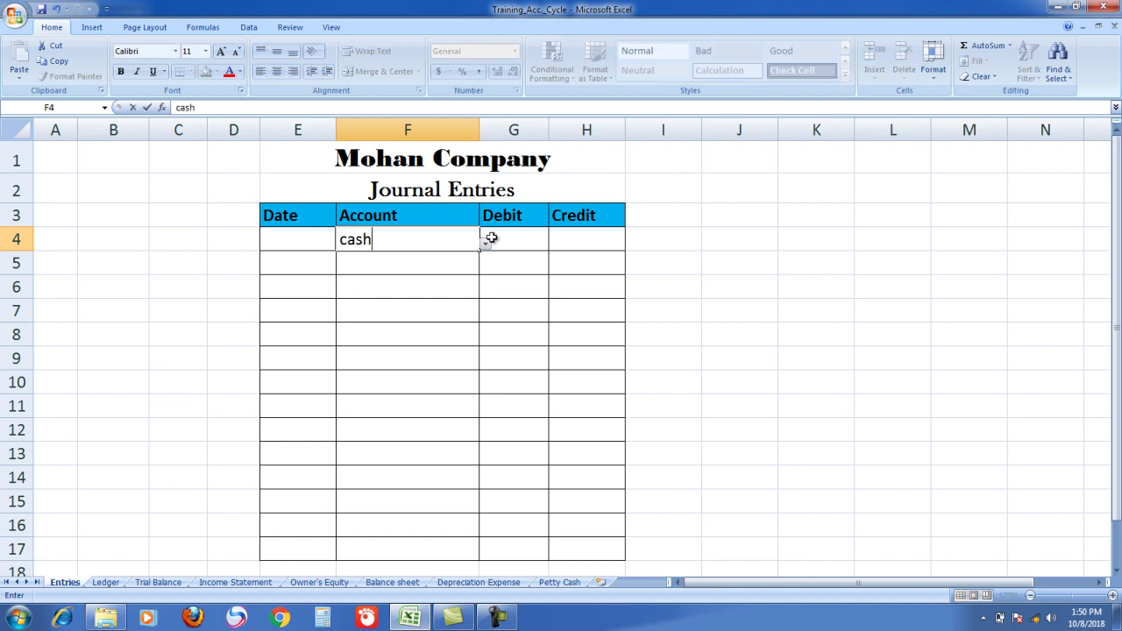
{"action": "left_click", "coordinate": [486, 244]}
{"action": "left_click", "coordinate": [468, 252]}
{"action": "left_click", "coordinate": [514, 243]}
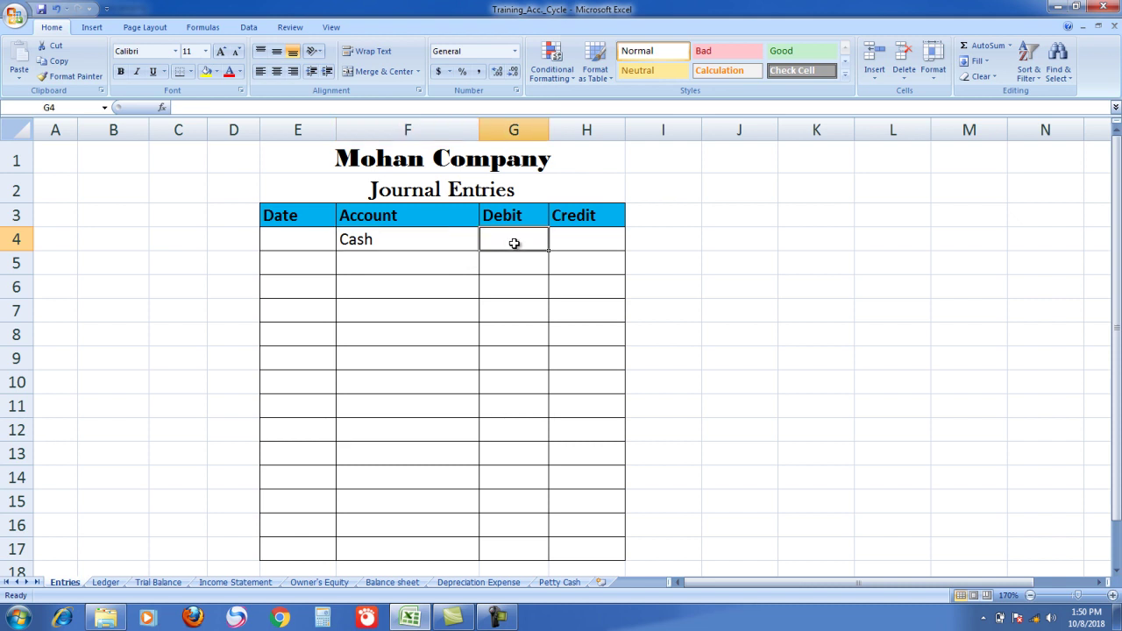
{"action": "type", "text": "10,000"}
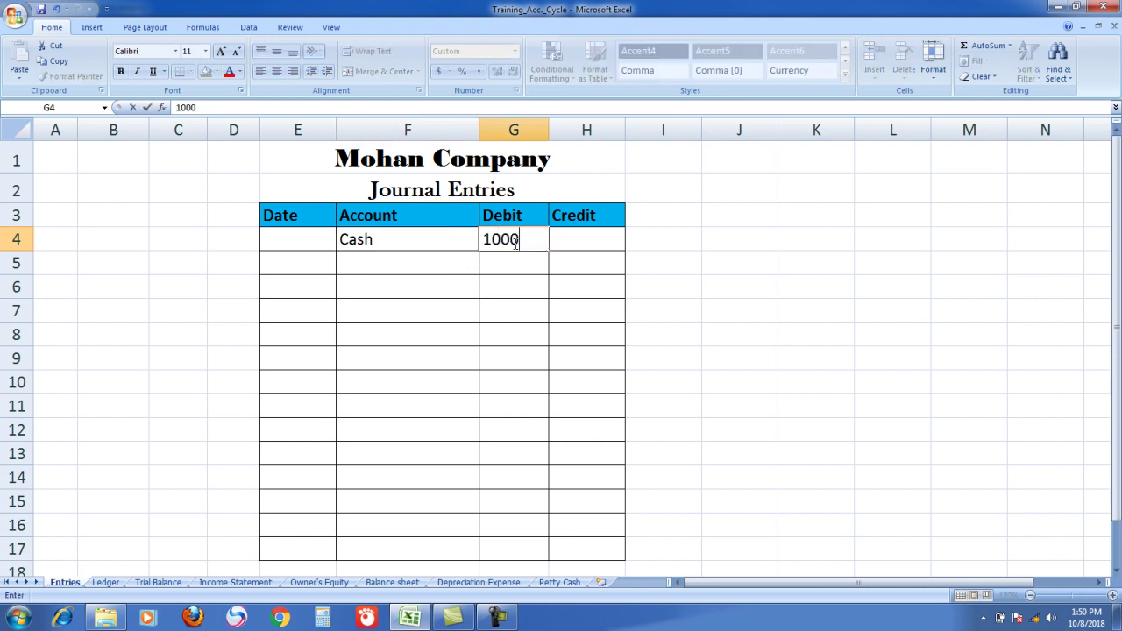
{"action": "key", "text": "Tab"}
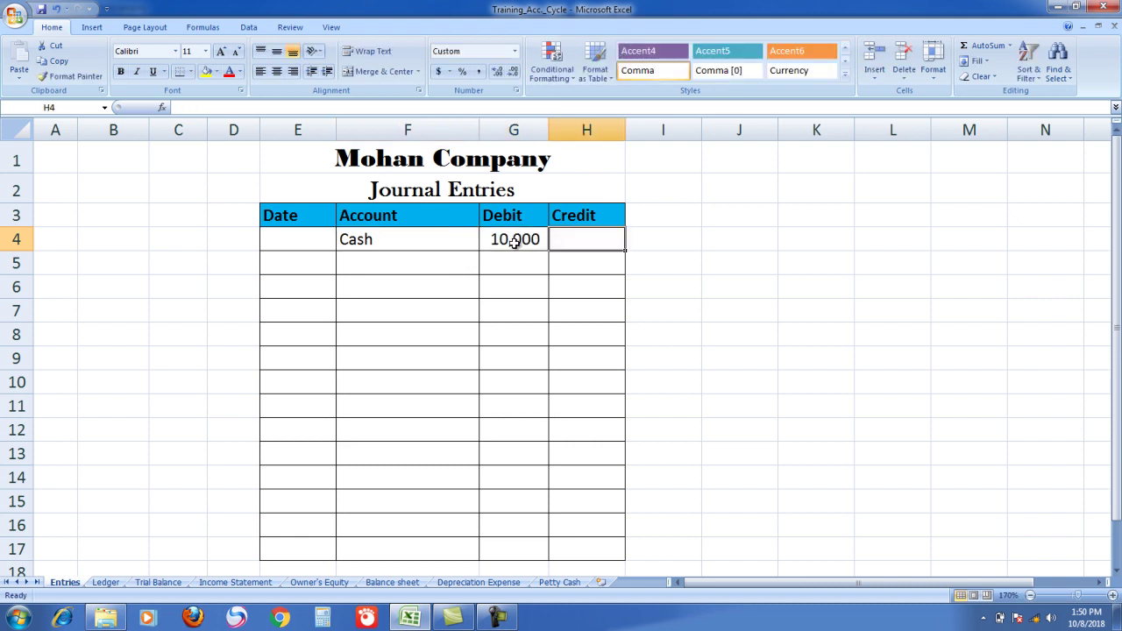
In the second journal row, set the account to Capital and enter a credit of 10,000.
{"action": "left_click", "coordinate": [474, 261]}
{"action": "left_click", "coordinate": [486, 268]}
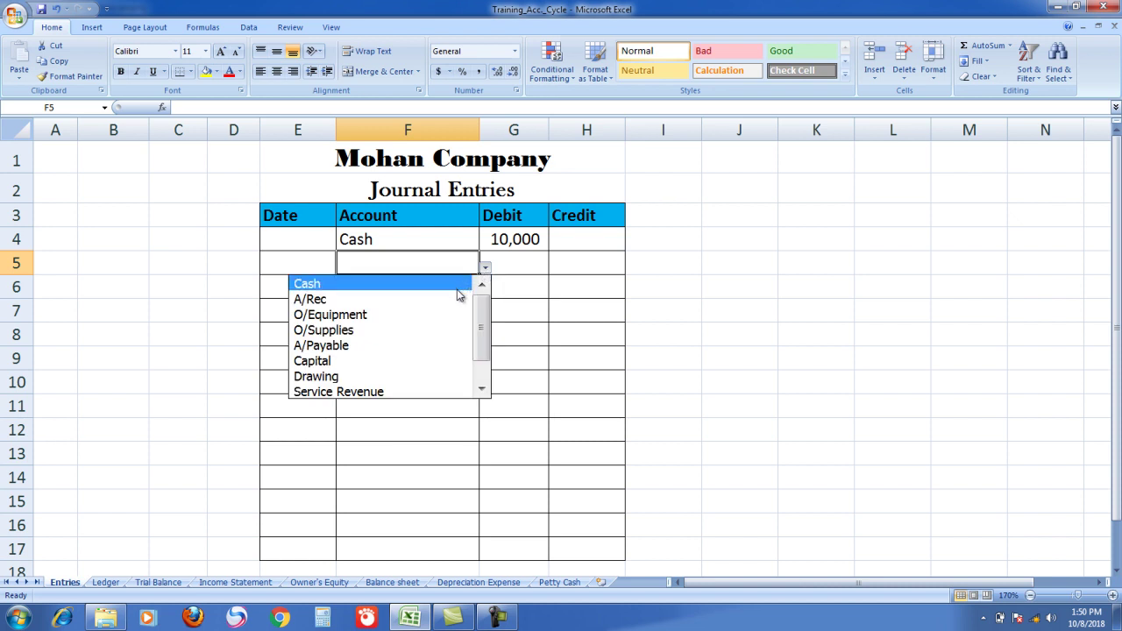
{"action": "left_click", "coordinate": [421, 360]}
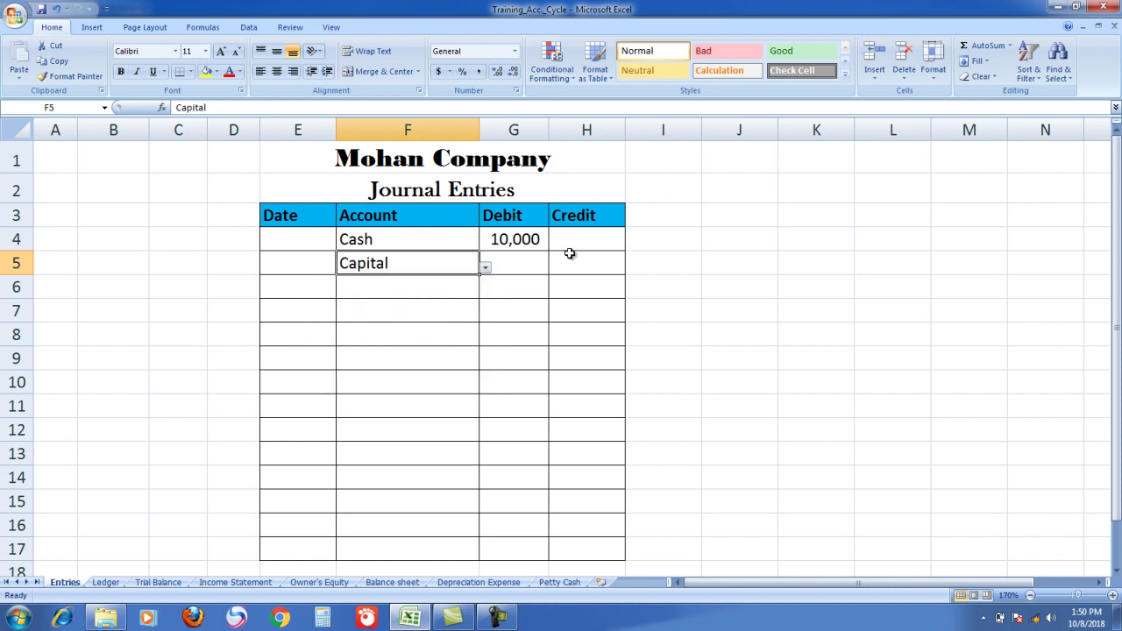
{"action": "left_click", "coordinate": [568, 256]}
{"action": "type", "text": "10,0"}
{"action": "type", "text": "0"}
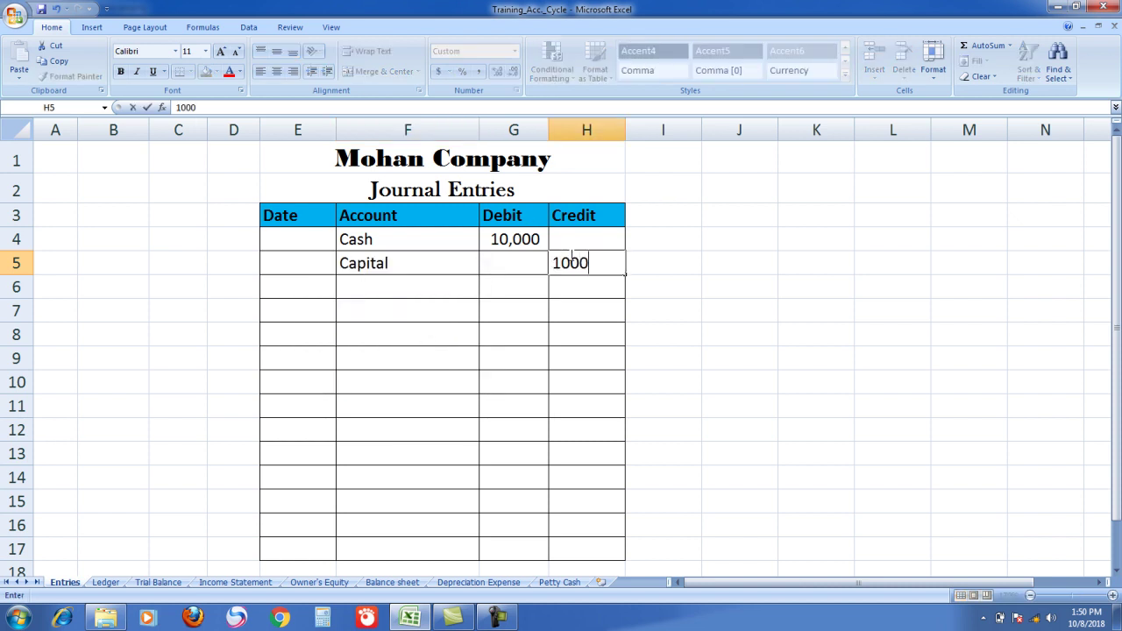
{"action": "type", "text": "0"}
{"action": "key", "text": "Tab"}
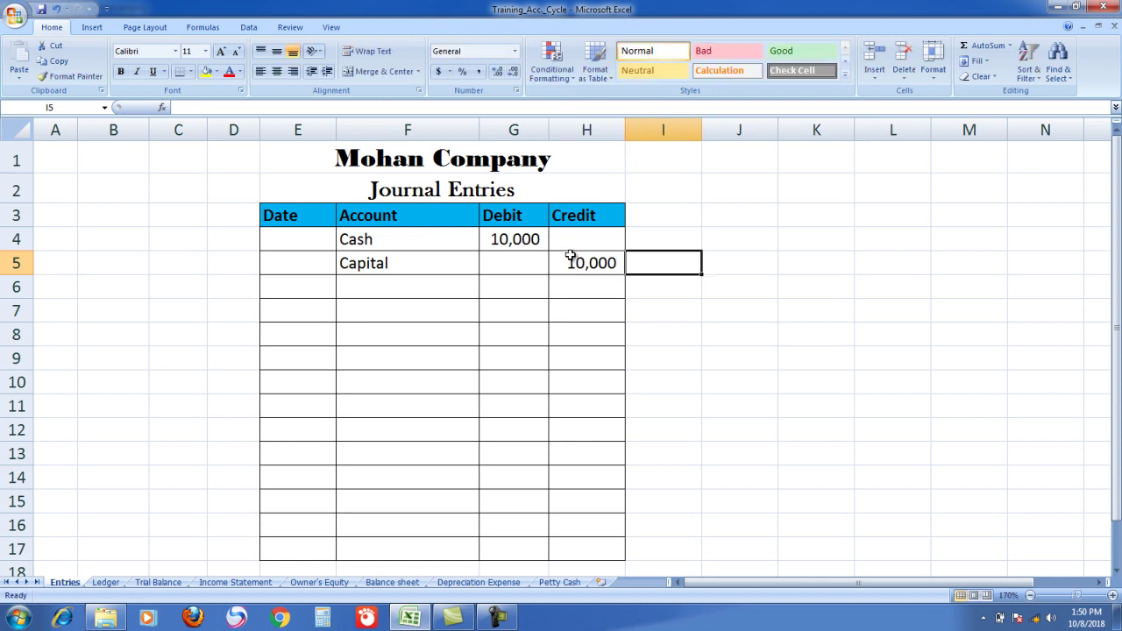
Review the posted entry in the ledger, trial balance, income statement, owner's equity and balance sheet, and return to the Entries sheet.
{"action": "left_click", "coordinate": [118, 583]}
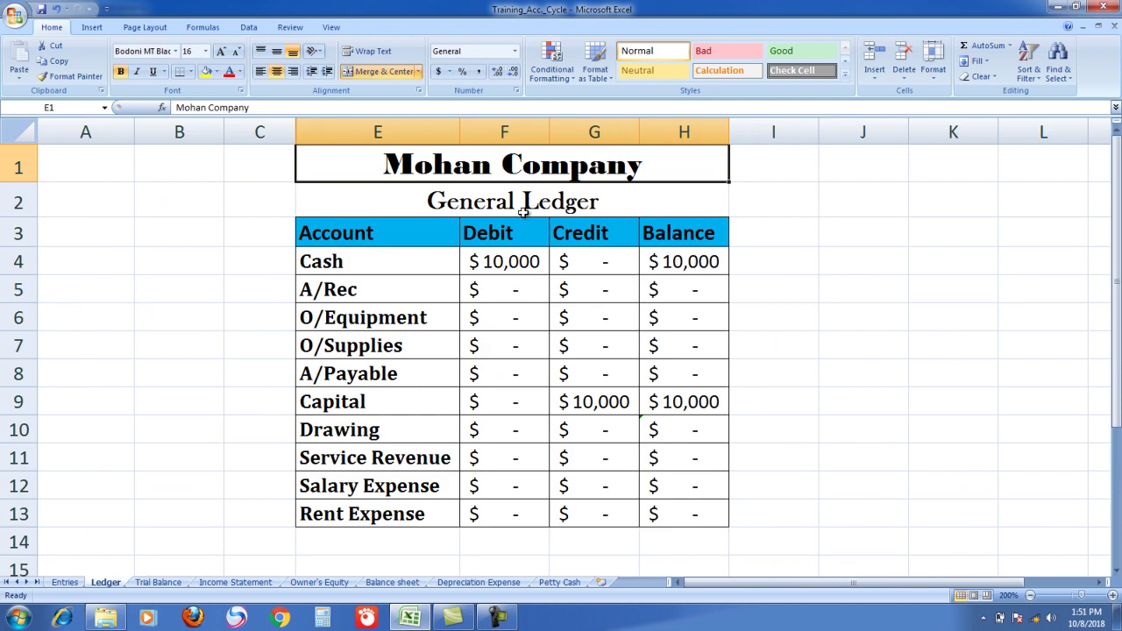
{"action": "left_click", "coordinate": [159, 583]}
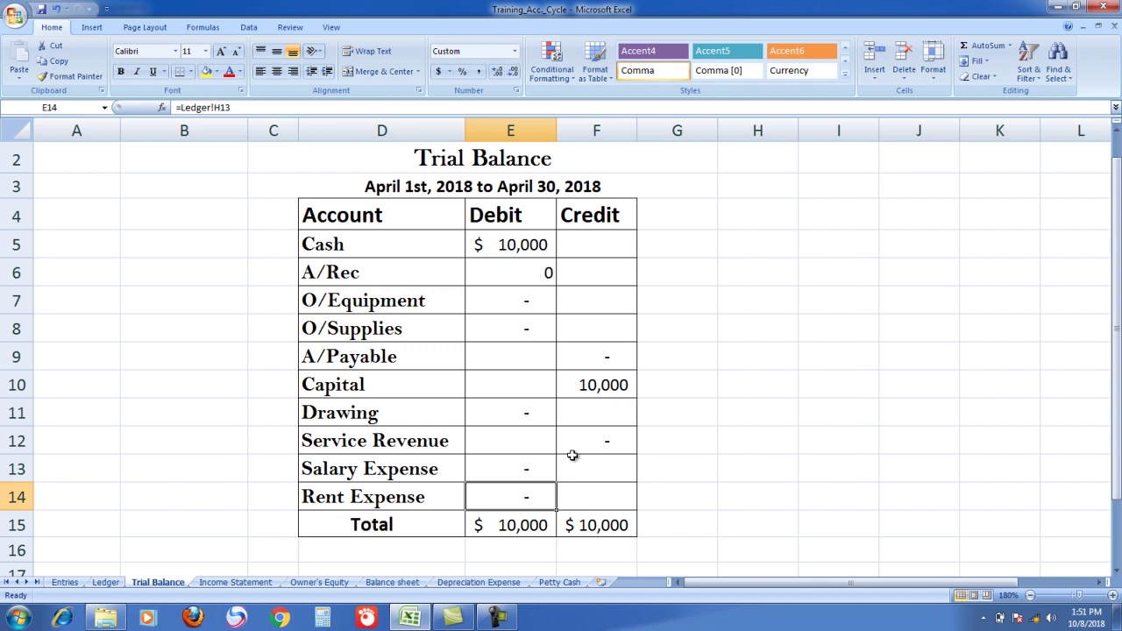
{"action": "left_click", "coordinate": [247, 583]}
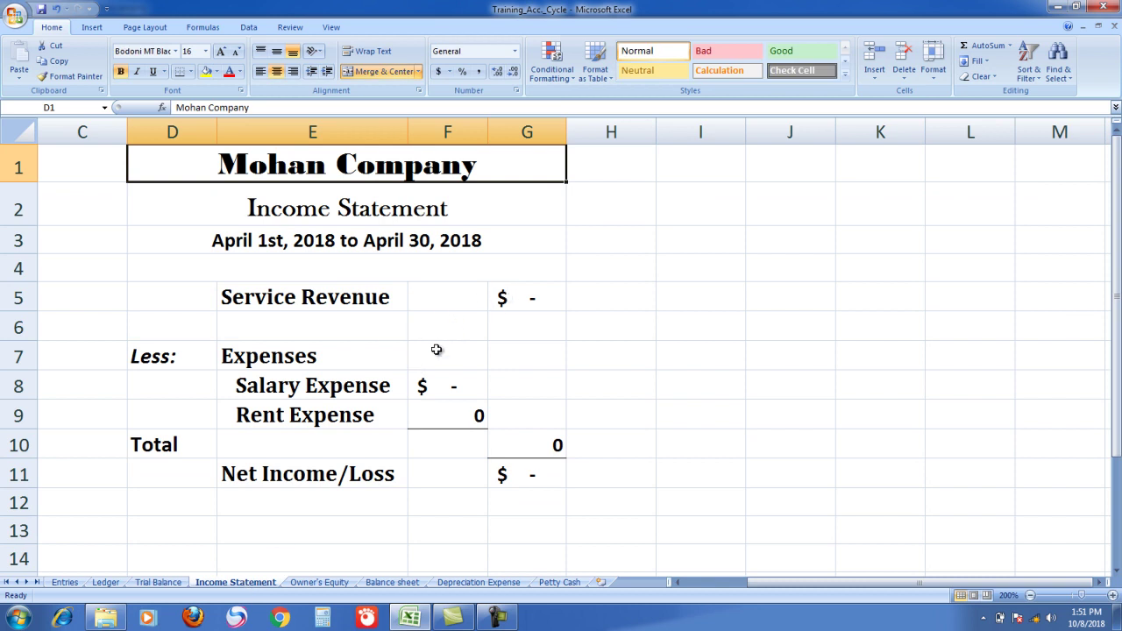
{"action": "left_click", "coordinate": [312, 583]}
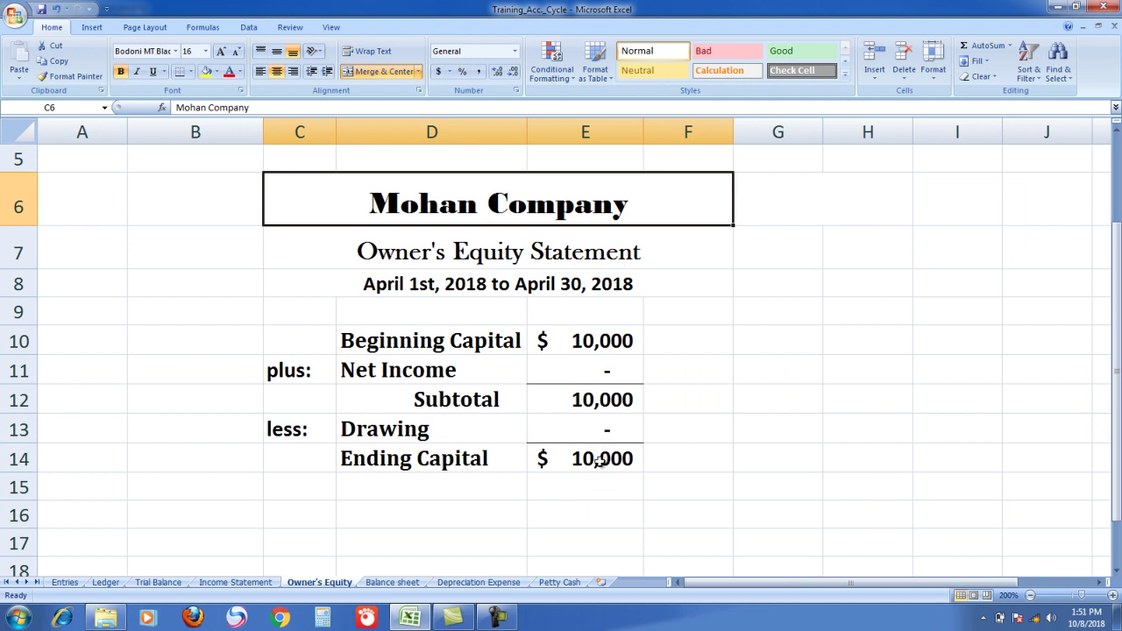
{"action": "left_click", "coordinate": [406, 580]}
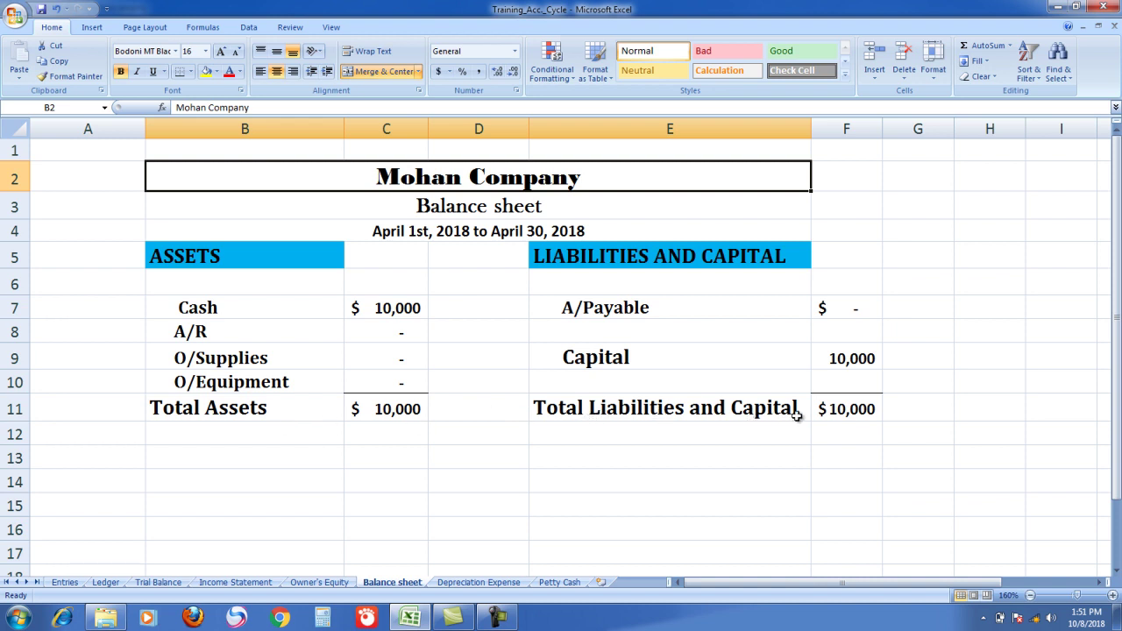
{"action": "left_click", "coordinate": [66, 582]}
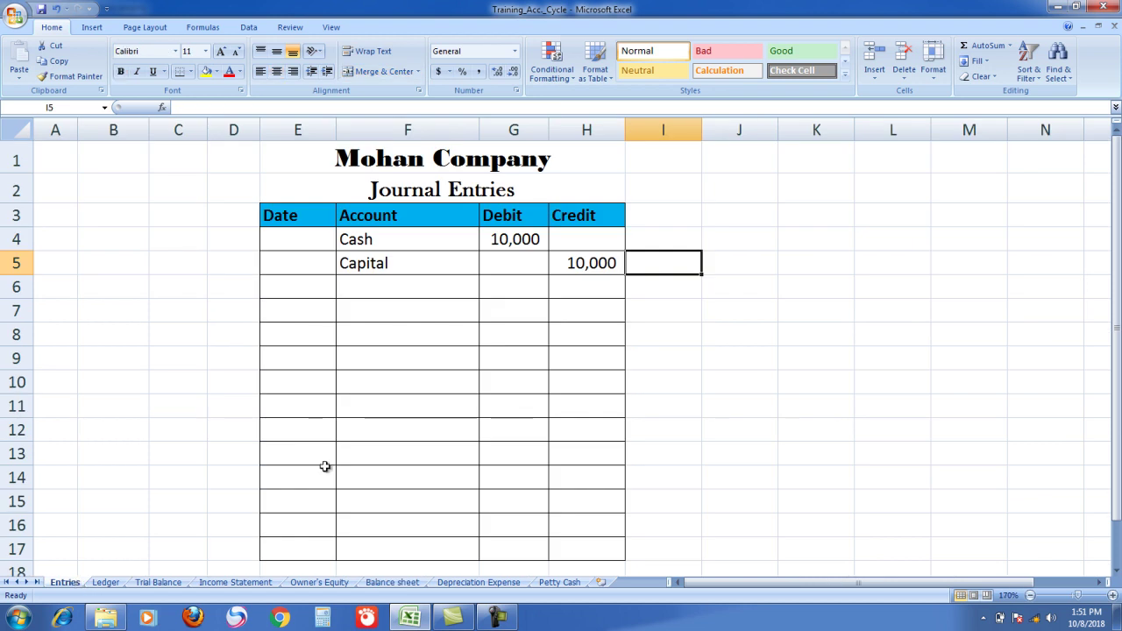
Check the account list in the journal's last row, F17, and compare it with the cell beneath, F18.
{"action": "left_click_drag", "start_coordinate": [1117, 174], "coordinate": [1117, 194]}
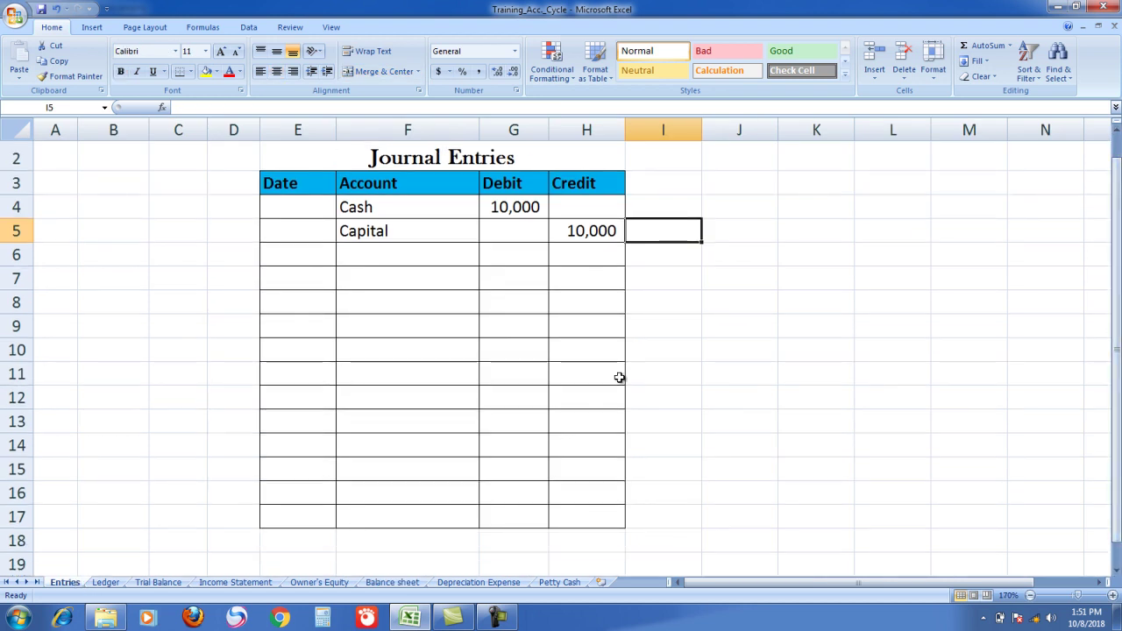
{"action": "left_click", "coordinate": [441, 509]}
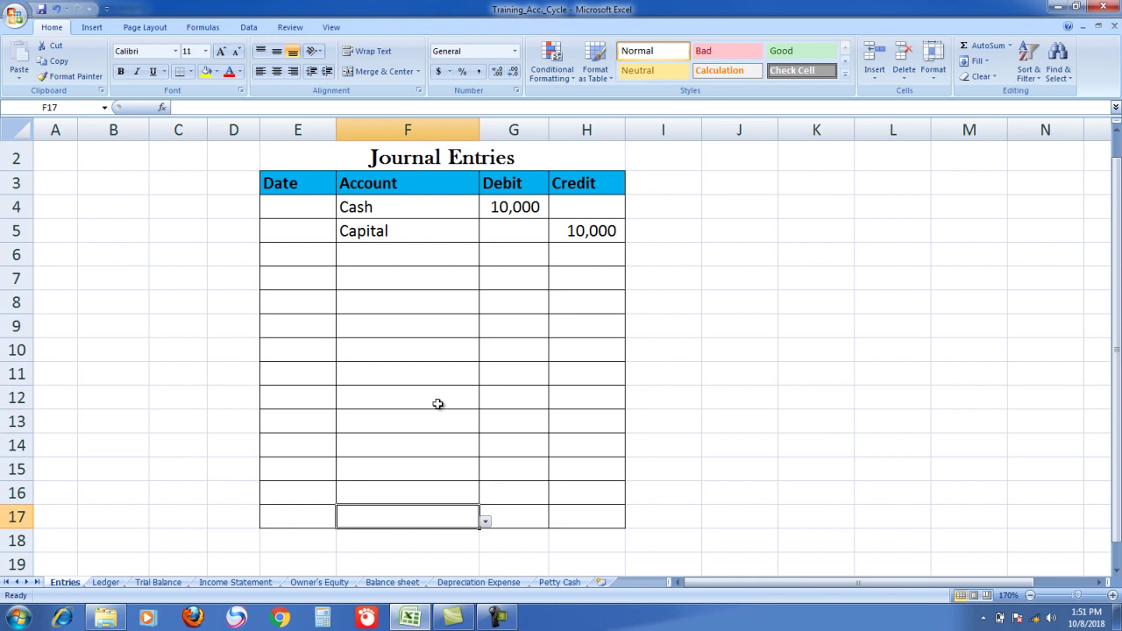
{"action": "left_click", "coordinate": [421, 544]}
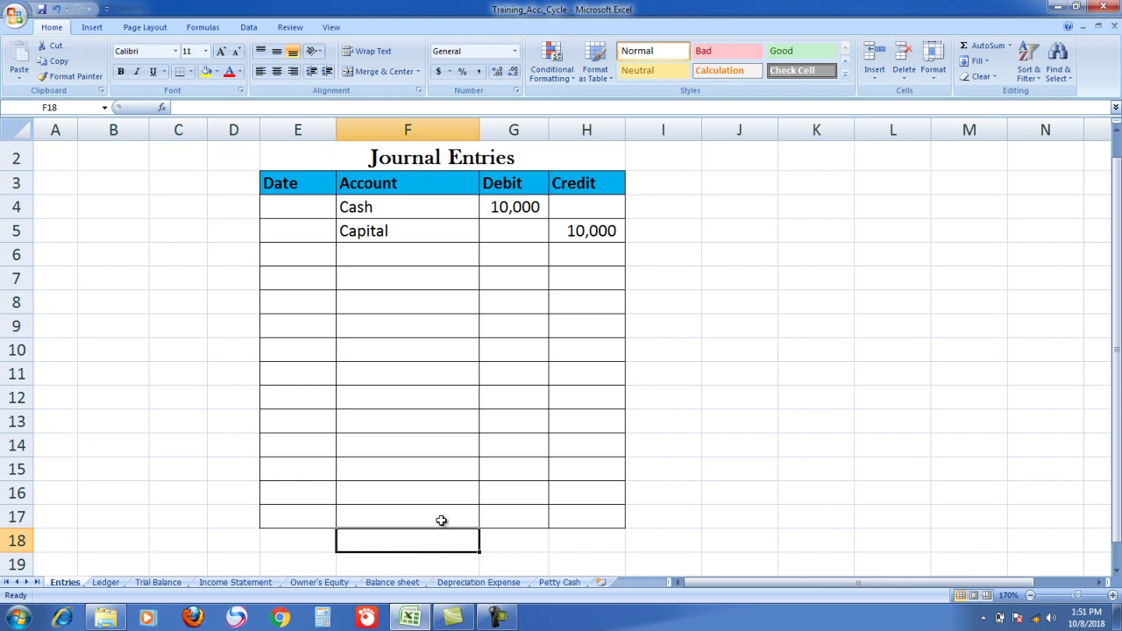
{"action": "left_click", "coordinate": [442, 522]}
{"action": "left_click", "coordinate": [485, 521]}
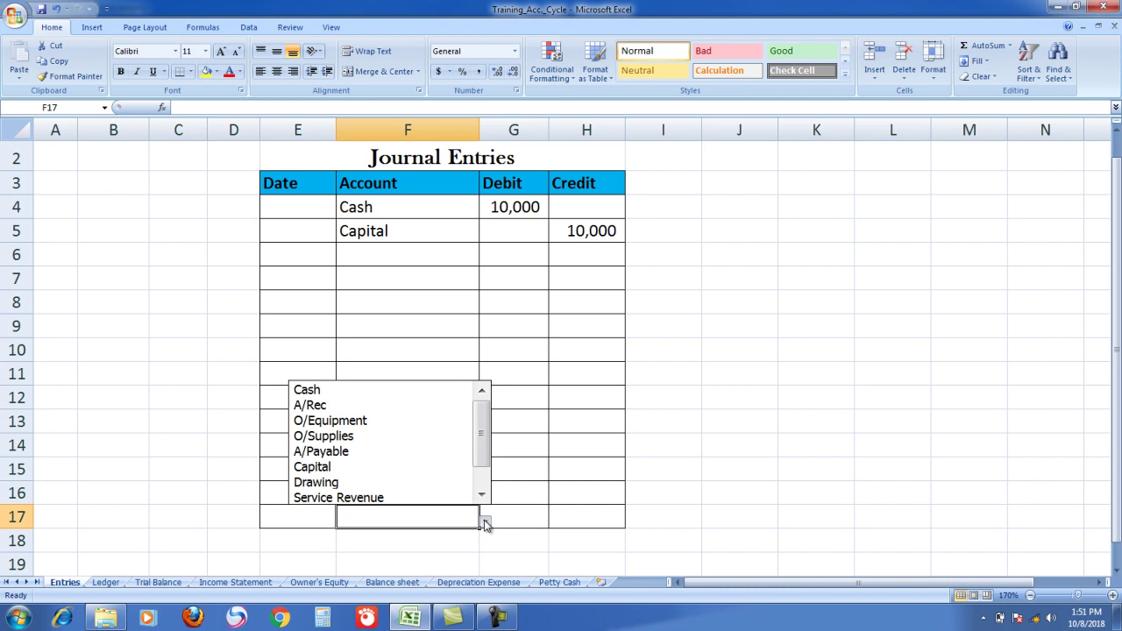
{"action": "mouse_move", "coordinate": [480, 449]}
{"action": "left_mouse_down"}
{"action": "mouse_move", "coordinate": [482, 478]}
{"action": "mouse_move", "coordinate": [481, 443]}
{"action": "left_mouse_up"}
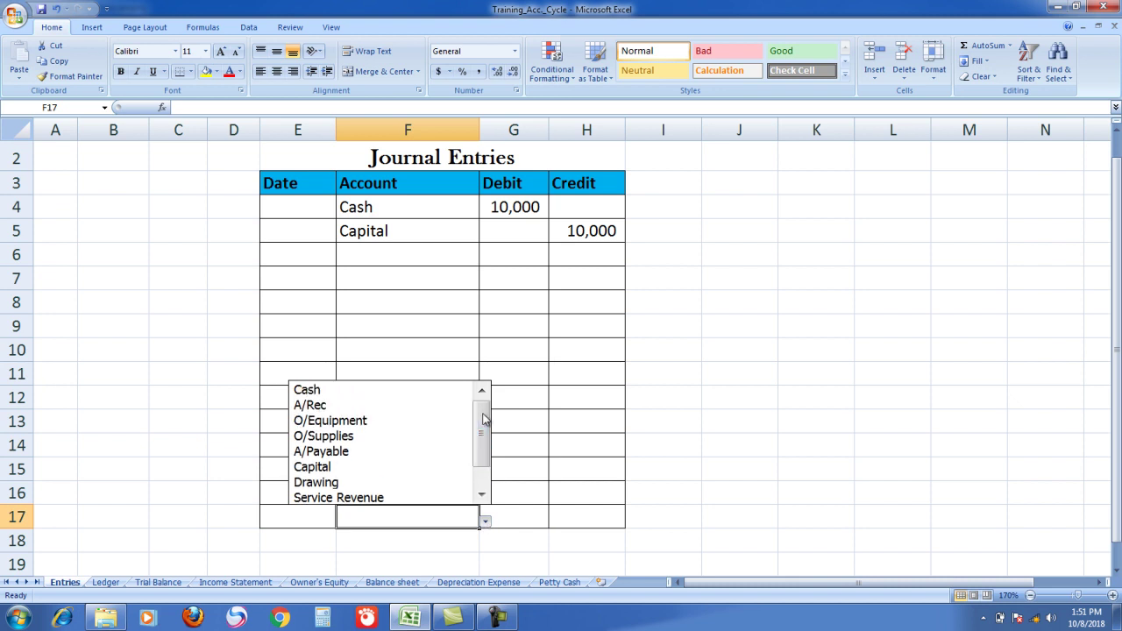
{"action": "key", "text": "Escape"}
{"action": "left_click", "coordinate": [412, 537]}
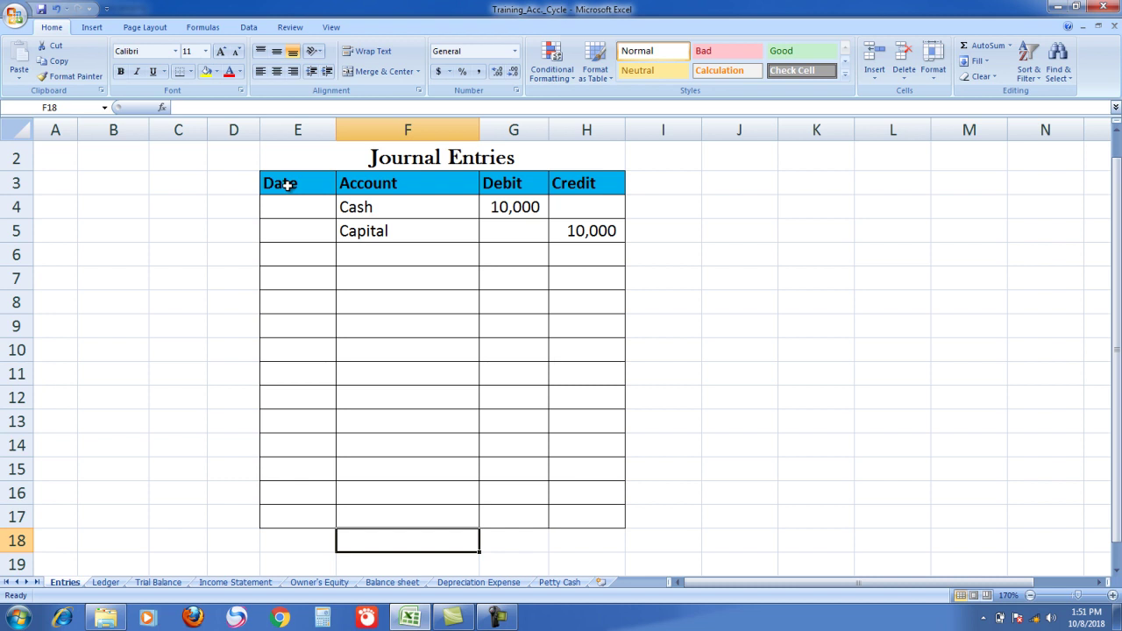
{"action": "left_click", "coordinate": [384, 512]}
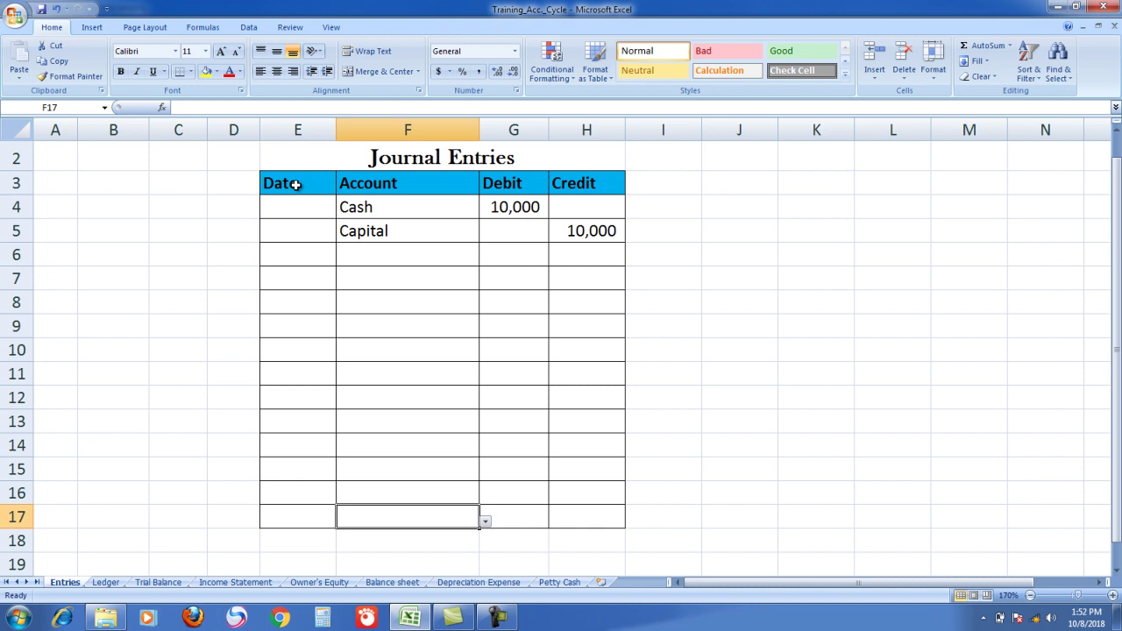
Convert the journal range E3:H17 into a table with headers.
{"action": "left_click", "coordinate": [274, 182]}
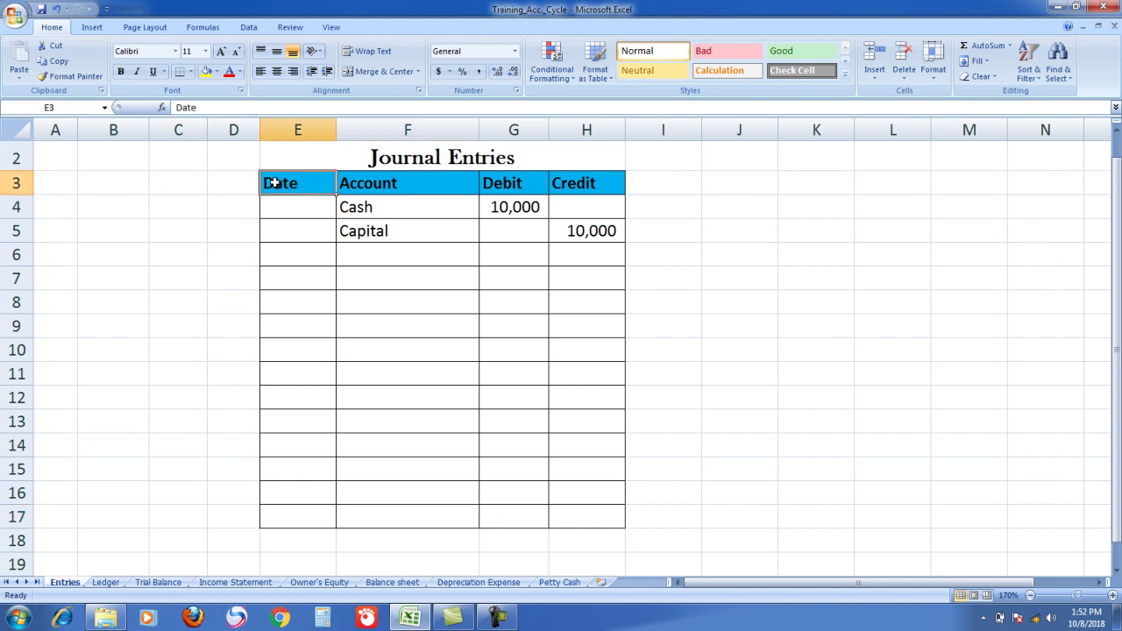
{"action": "left_click_drag", "start_coordinate": [274, 183], "coordinate": [588, 514]}
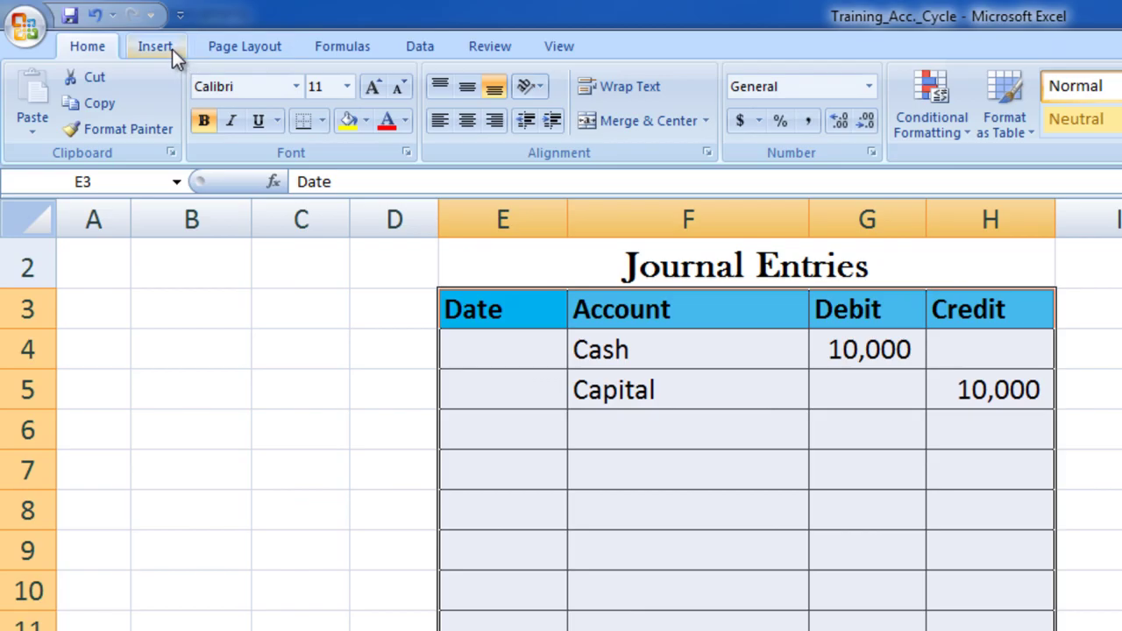
{"action": "left_click", "coordinate": [100, 28]}
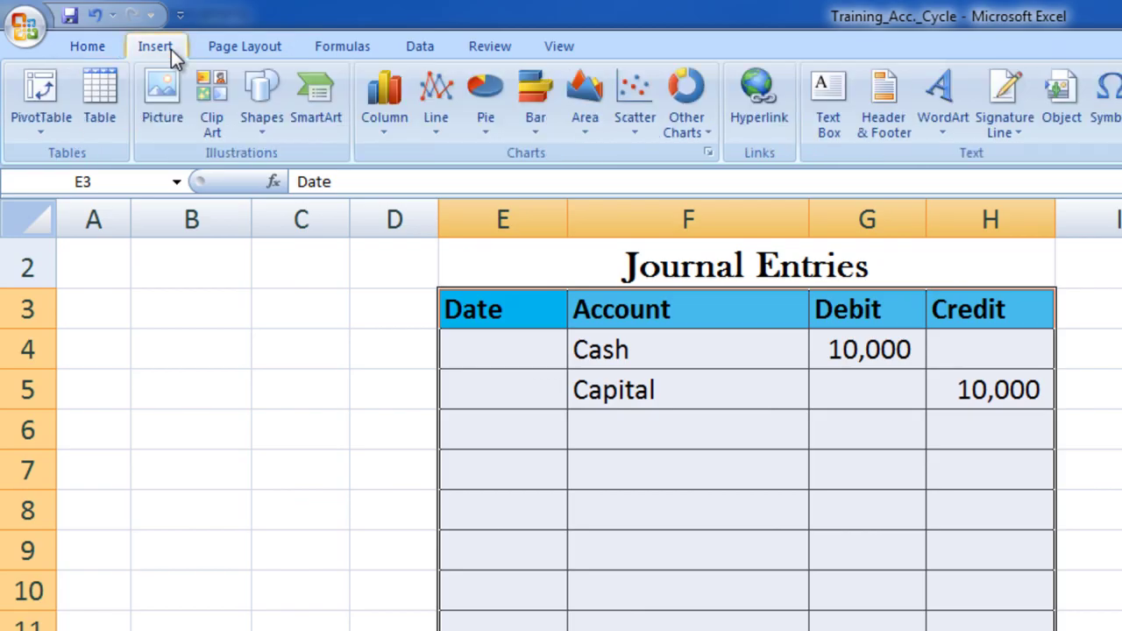
{"action": "left_click", "coordinate": [113, 89]}
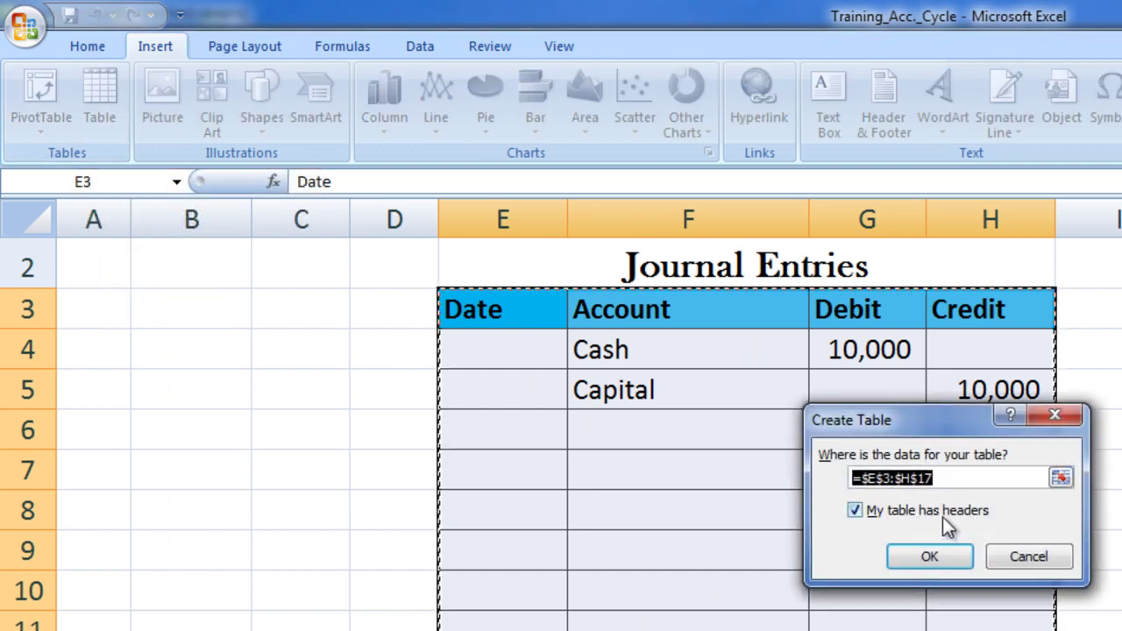
{"action": "left_click", "coordinate": [968, 565]}
{"action": "left_click", "coordinate": [892, 470]}
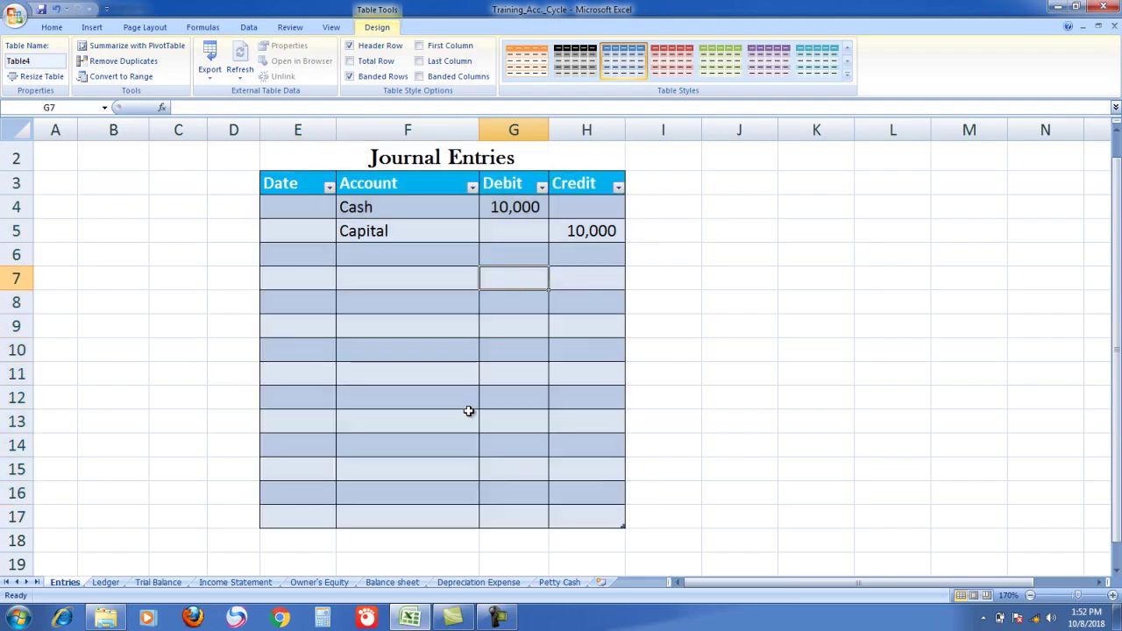
Append a new empty row to the end of the journal table after row 17.
{"action": "left_click", "coordinate": [435, 494]}
{"action": "left_click", "coordinate": [424, 517]}
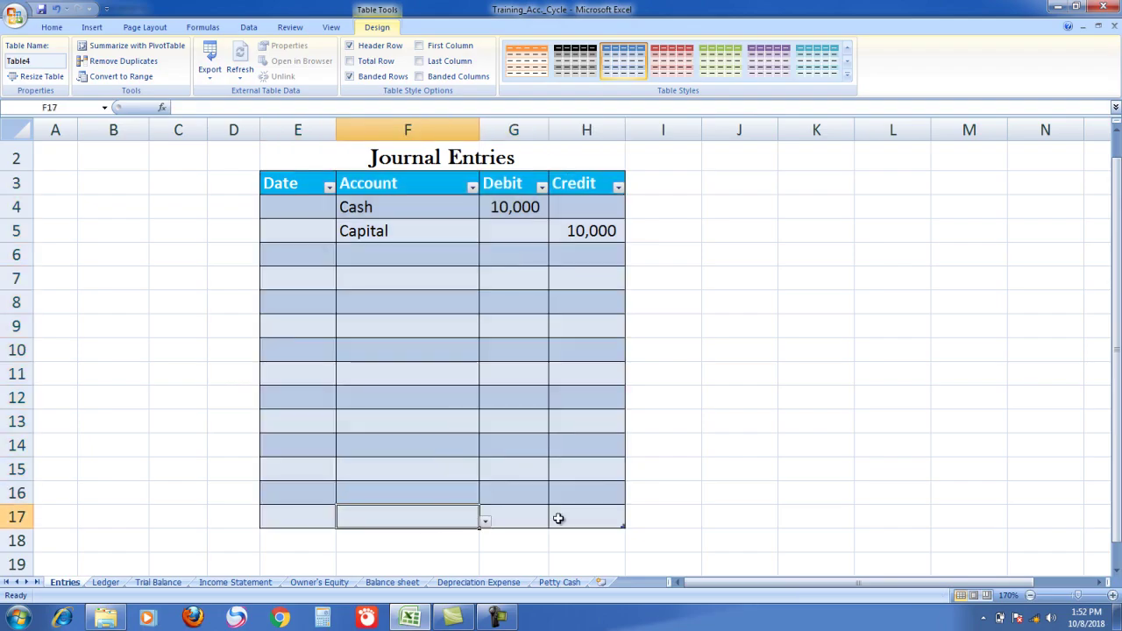
{"action": "left_click", "coordinate": [514, 488]}
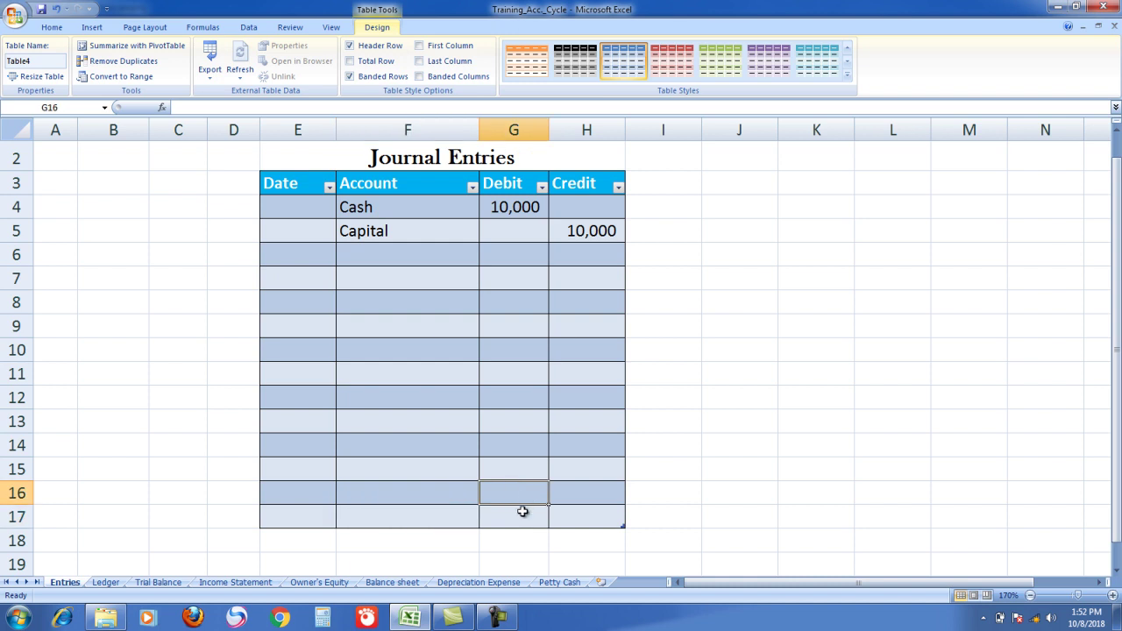
{"action": "left_click", "coordinate": [523, 515]}
{"action": "left_click", "coordinate": [578, 517]}
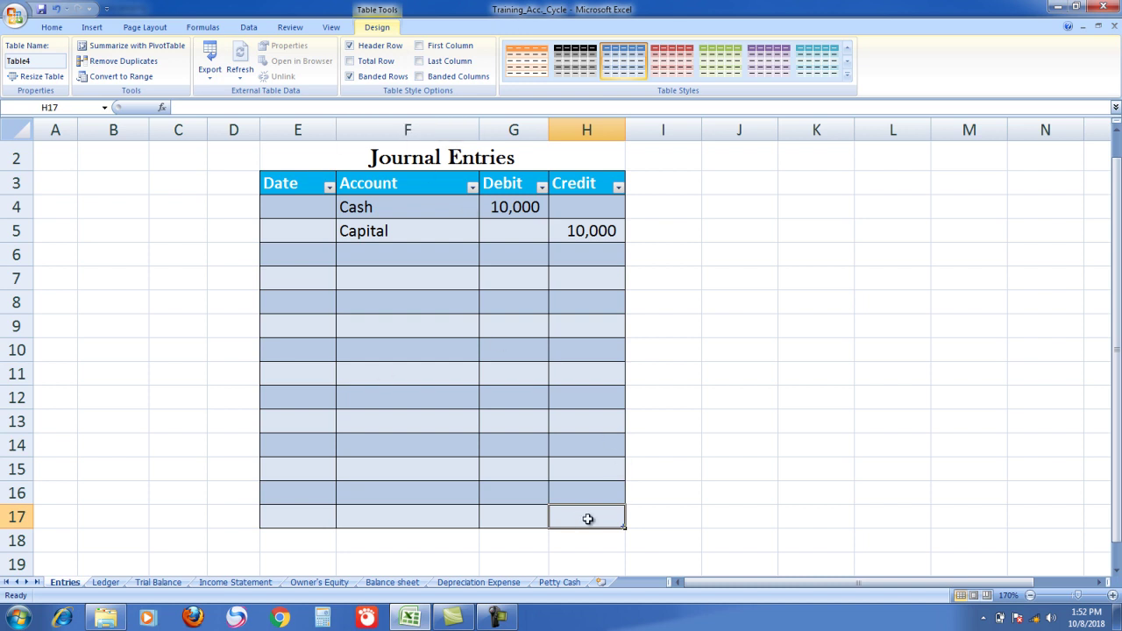
{"action": "key", "text": "Tab"}
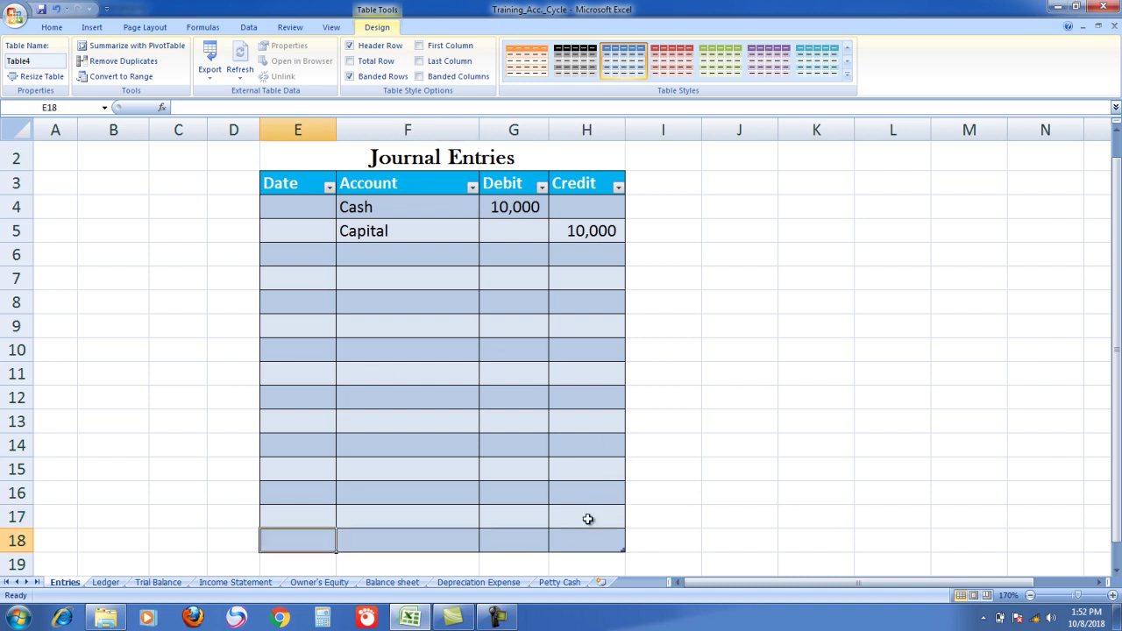
Check that the account list is available in the new journal row, cell F18.
{"action": "left_click", "coordinate": [458, 540]}
{"action": "left_click", "coordinate": [484, 543]}
{"action": "left_click", "coordinate": [485, 543]}
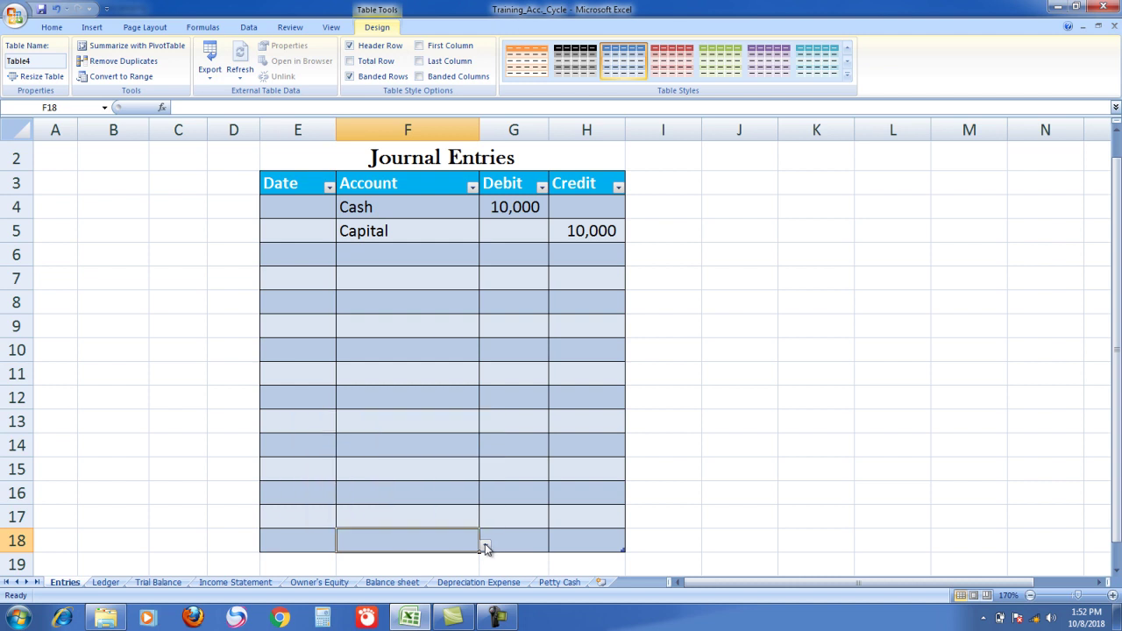
Append two more empty rows, 19 and 20, to the end of the journal table.
{"action": "left_click", "coordinate": [585, 543]}
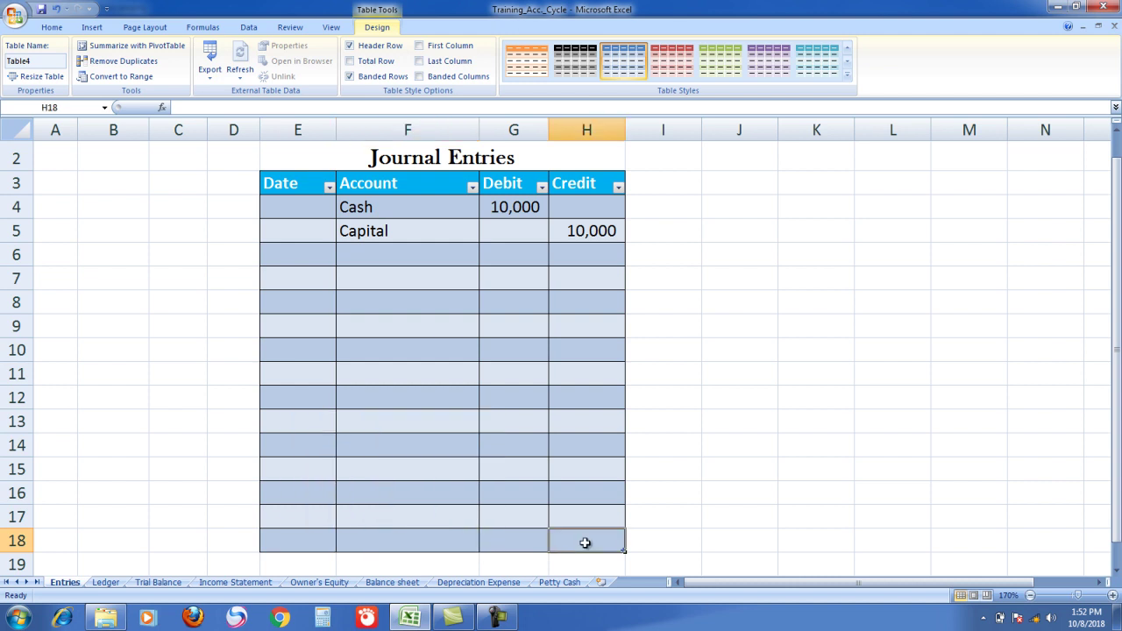
{"action": "key", "text": "Tab"}
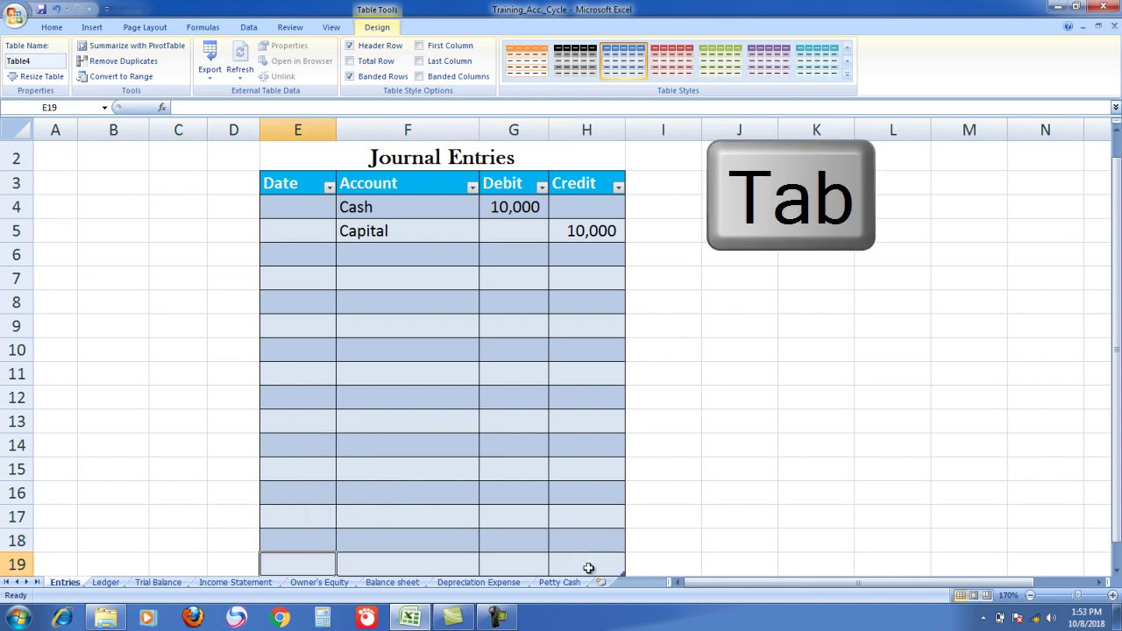
{"action": "key", "text": "Tab"}
{"action": "key", "text": "Tab"}
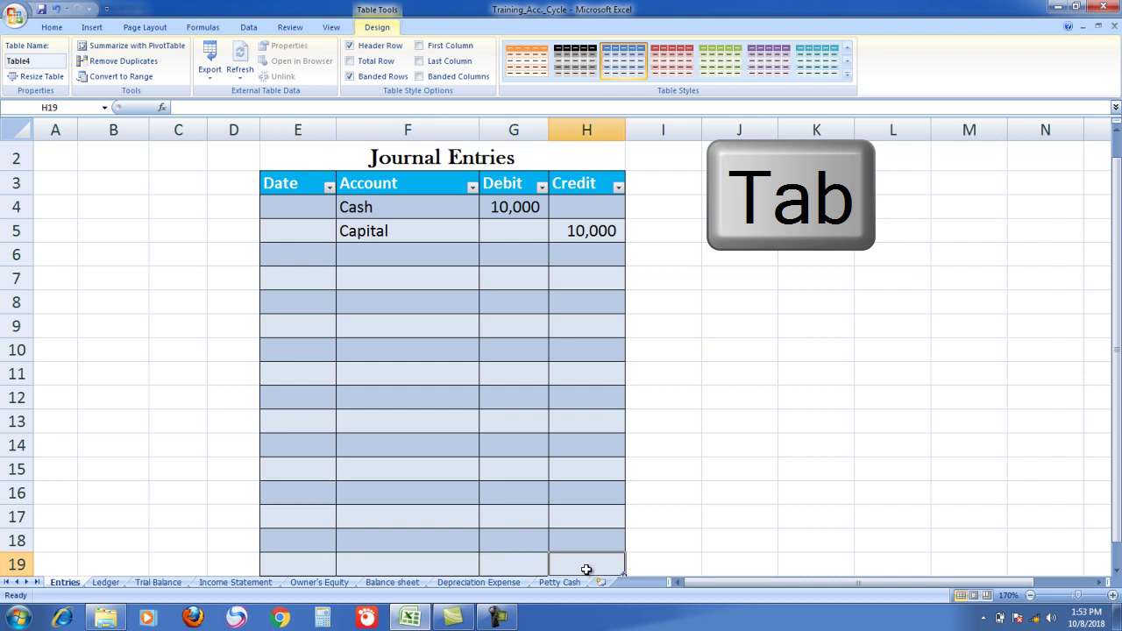
{"action": "key", "text": "Tab"}
{"action": "key", "text": "Tab"}
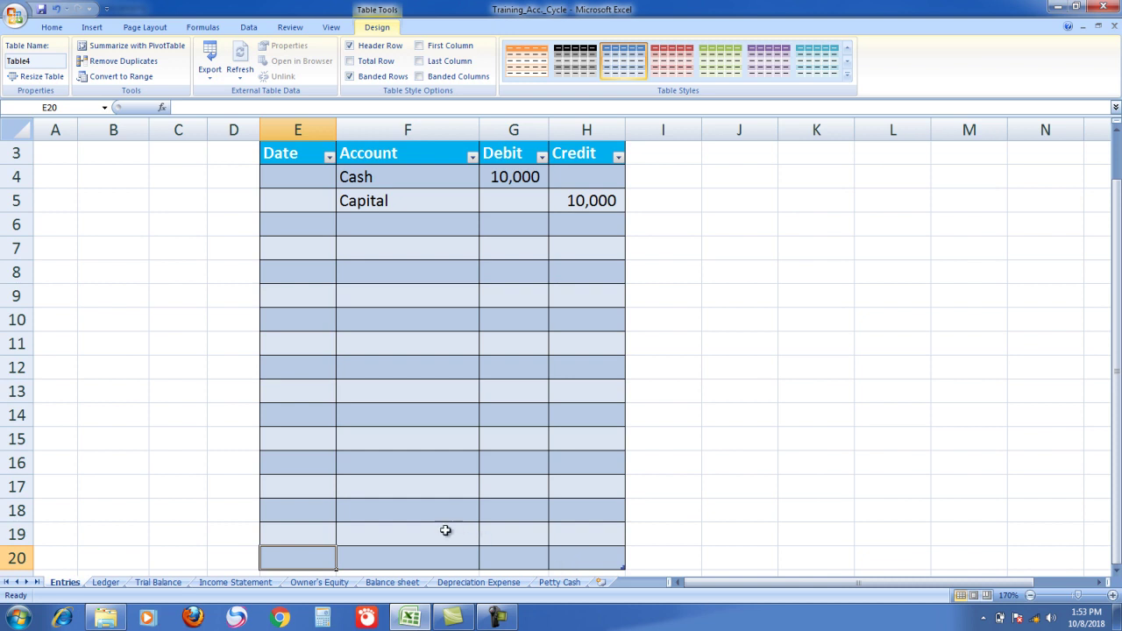
Record Rent Expense from the account list in row 18 of the journal with a debit of 200.
{"action": "left_click", "coordinate": [418, 515]}
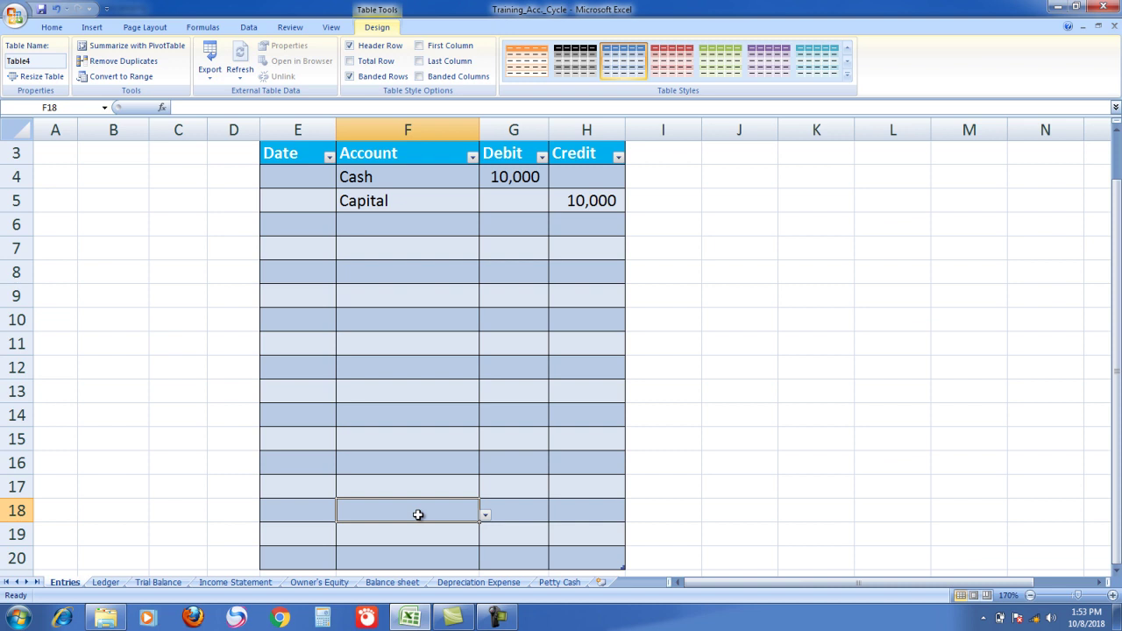
{"action": "left_click", "coordinate": [484, 515]}
{"action": "left_click_drag", "start_coordinate": [484, 459], "coordinate": [482, 471]}
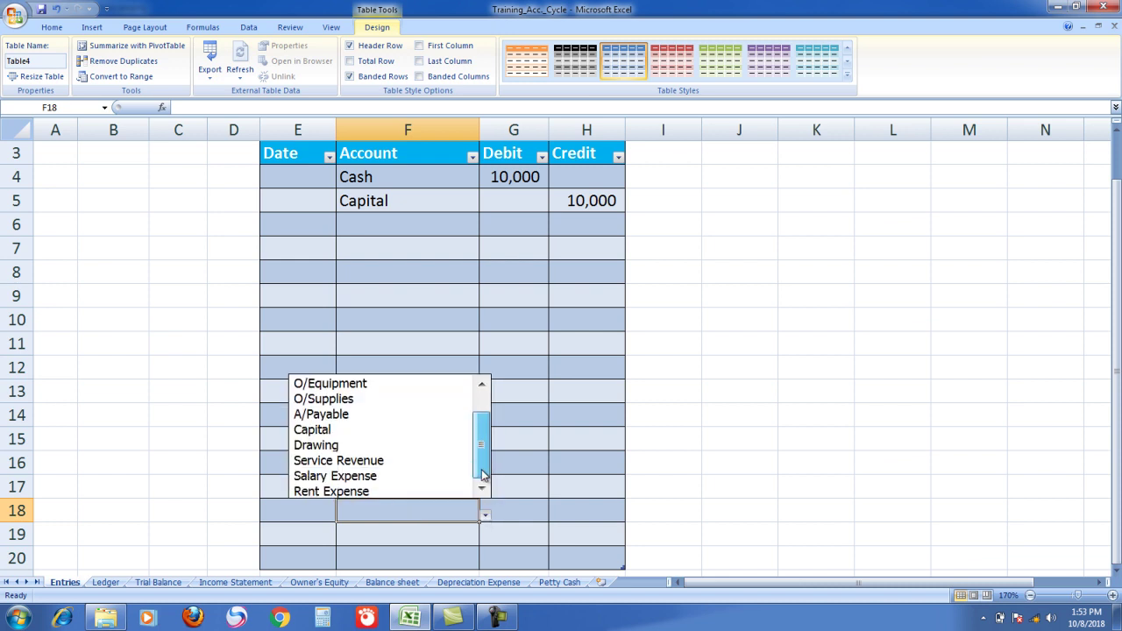
{"action": "left_click", "coordinate": [437, 491]}
{"action": "left_click", "coordinate": [524, 509]}
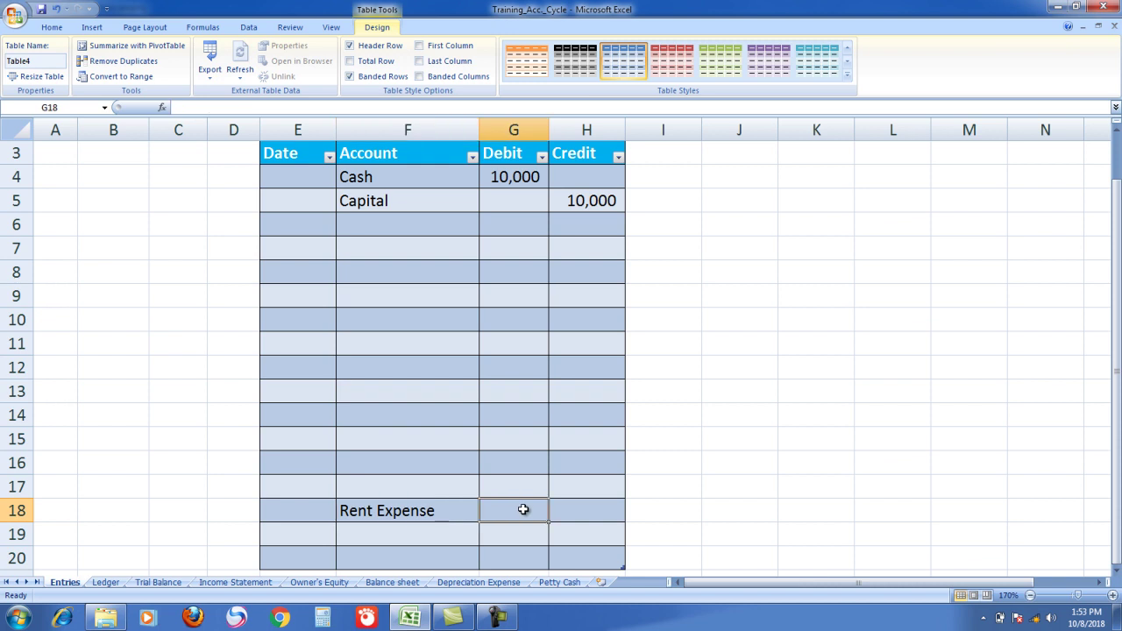
{"action": "type", "text": "200"}
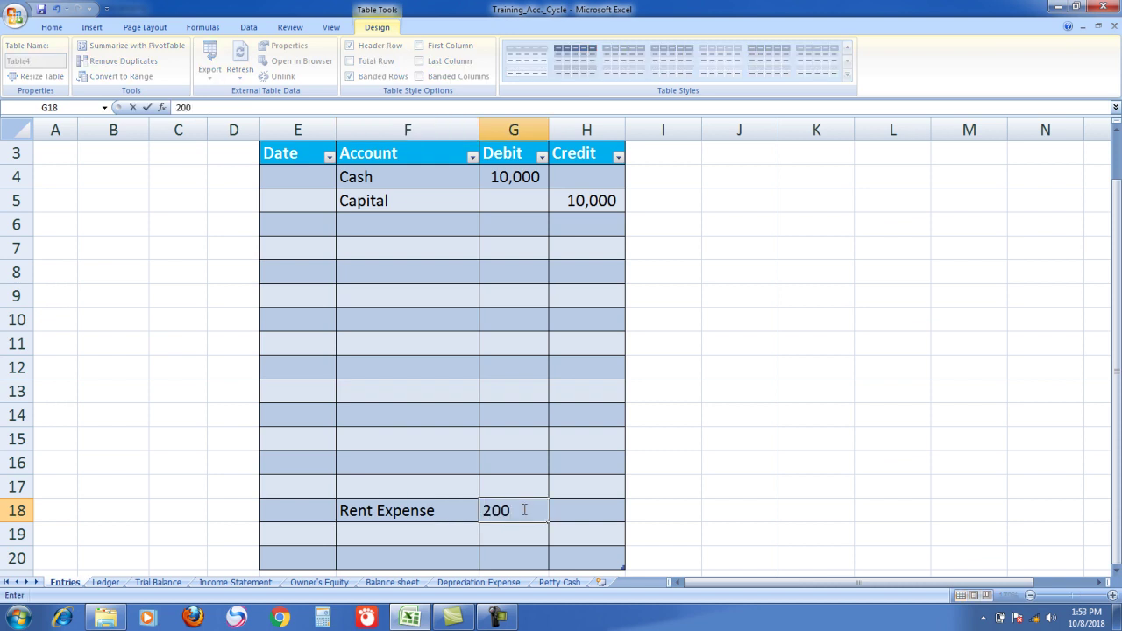
{"action": "key", "text": "Return"}
Record Cash from the account list in row 19 of the journal with a credit of 200.
{"action": "left_click", "coordinate": [460, 533]}
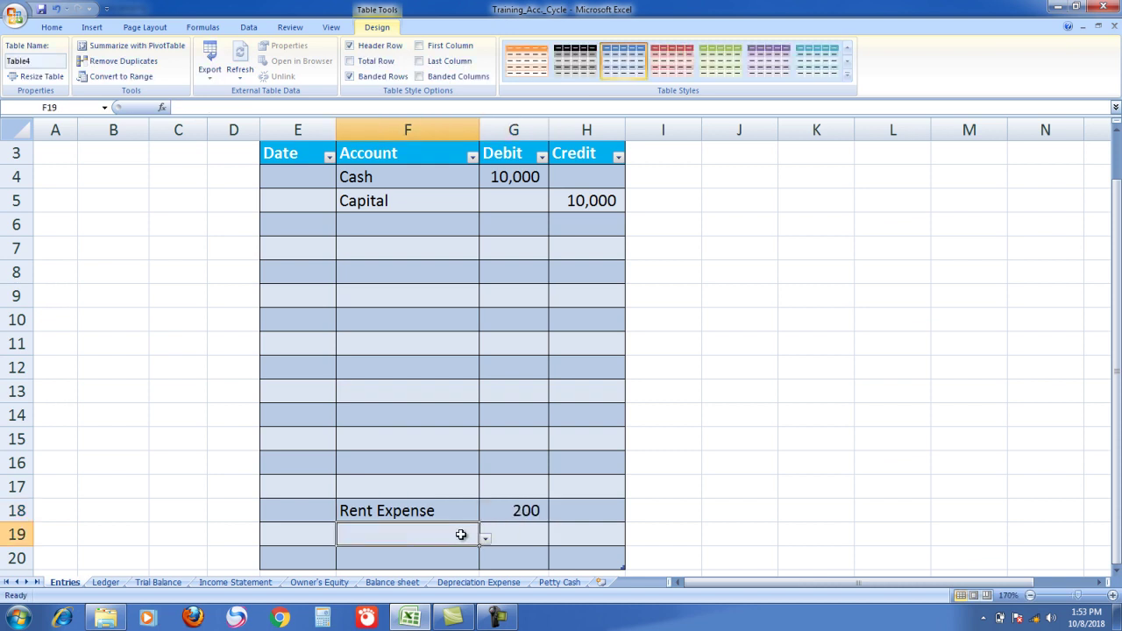
{"action": "left_click", "coordinate": [485, 539]}
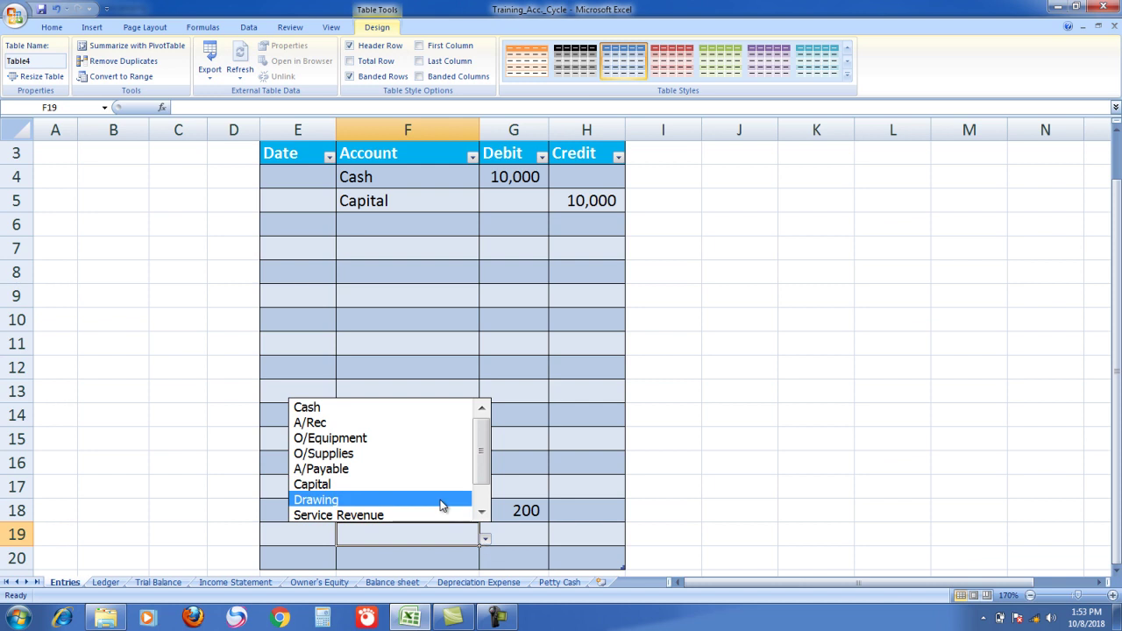
{"action": "left_click", "coordinate": [444, 411]}
{"action": "left_click", "coordinate": [575, 528]}
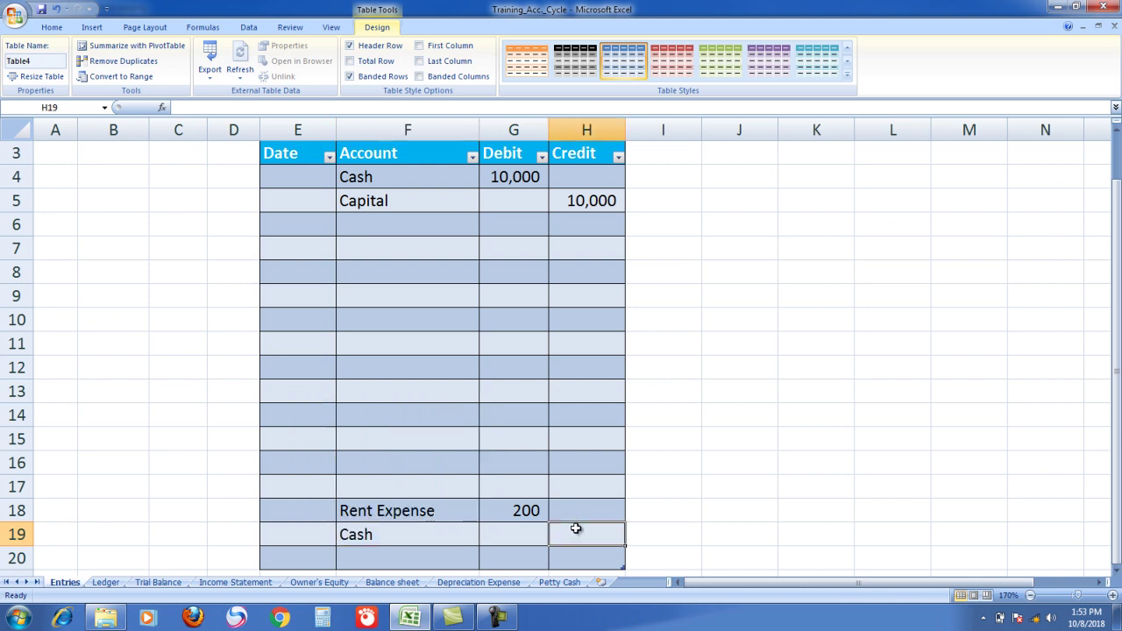
{"action": "type", "text": "200"}
{"action": "key", "text": "Tab"}
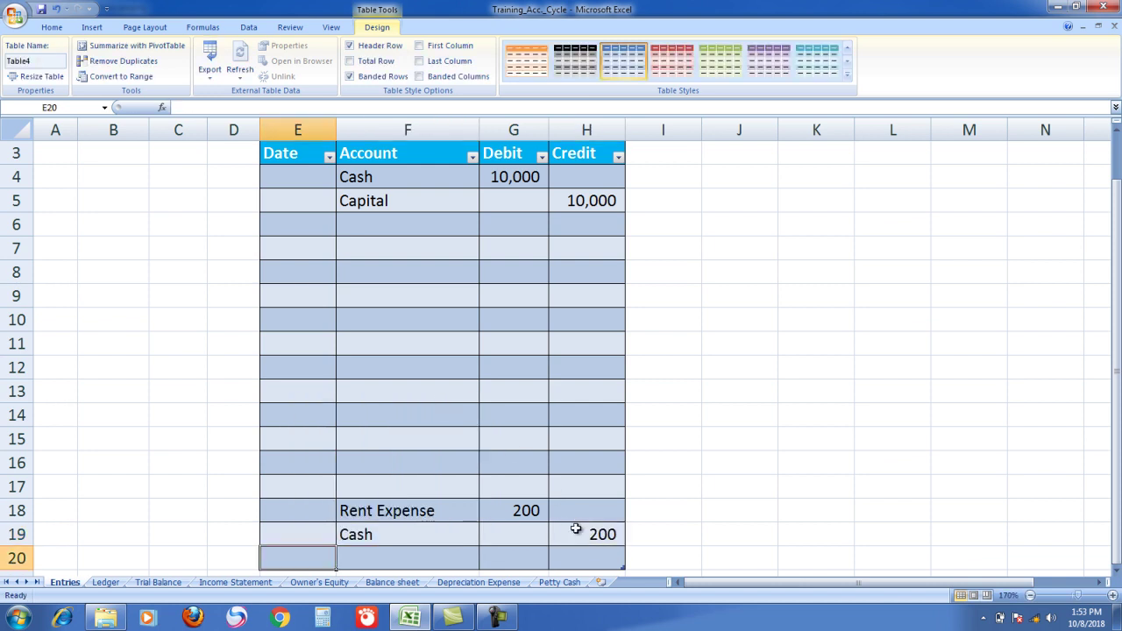
Review the rent entry in the ledger, trial balance, income statement, owner's equity and balance sheet, and return to the Entries sheet.
{"action": "left_click", "coordinate": [107, 583]}
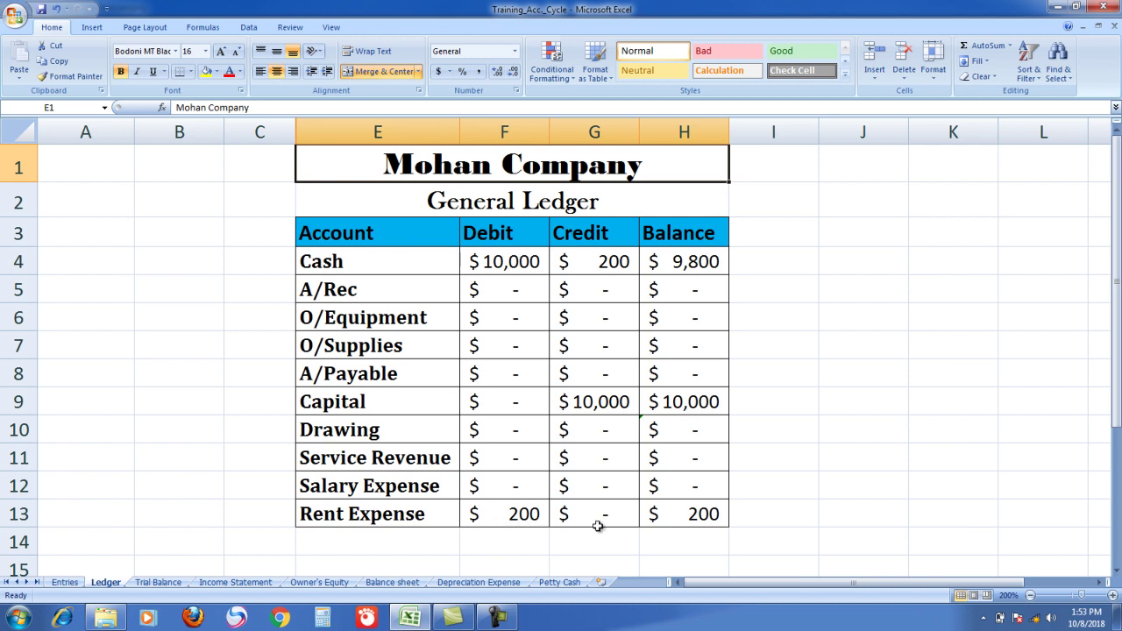
{"action": "left_click", "coordinate": [158, 582]}
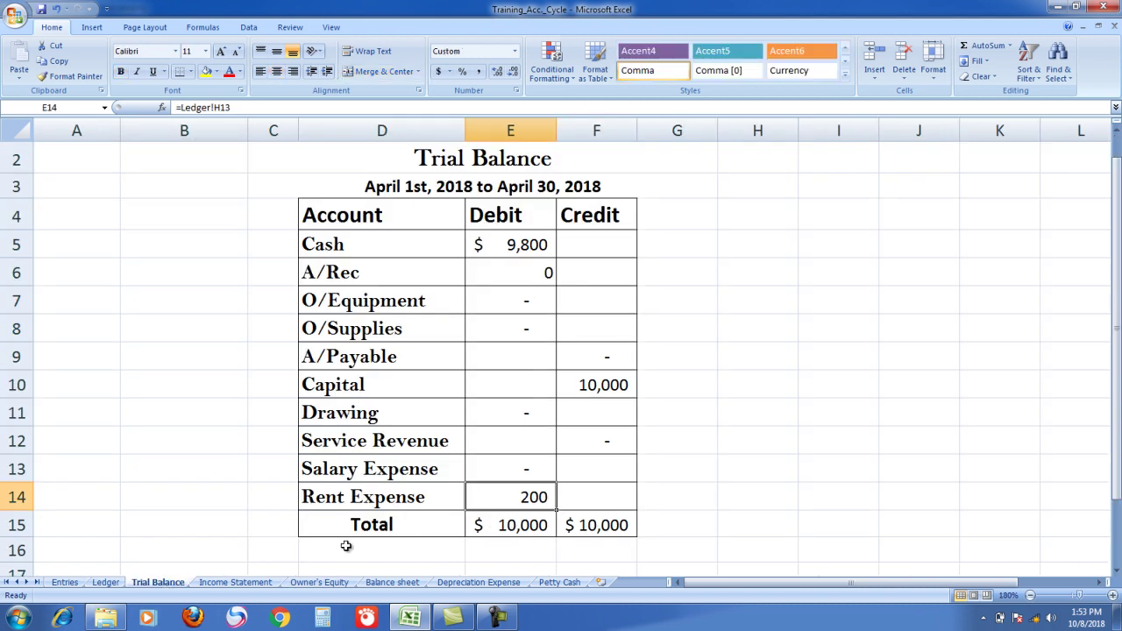
{"action": "left_click", "coordinate": [235, 582]}
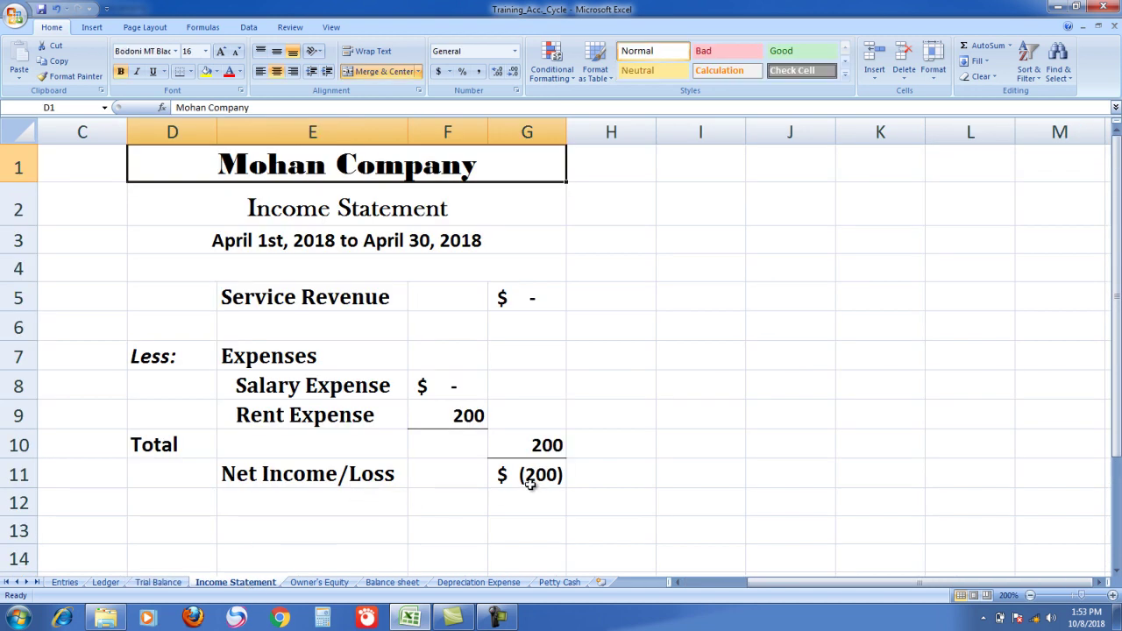
{"action": "left_click", "coordinate": [330, 584]}
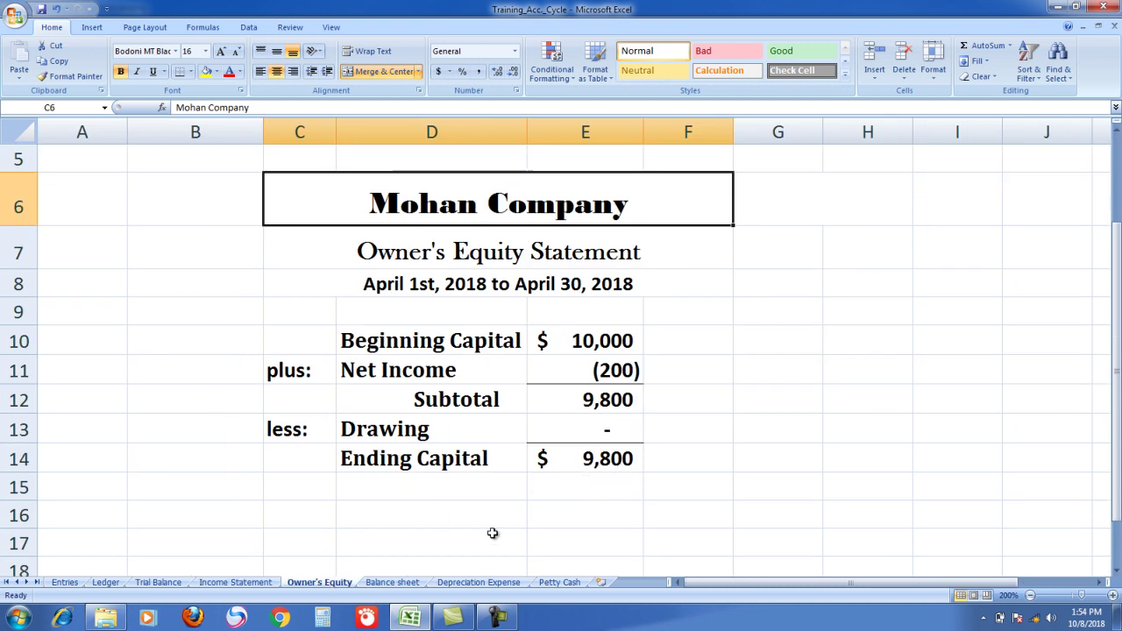
{"action": "left_click", "coordinate": [394, 583]}
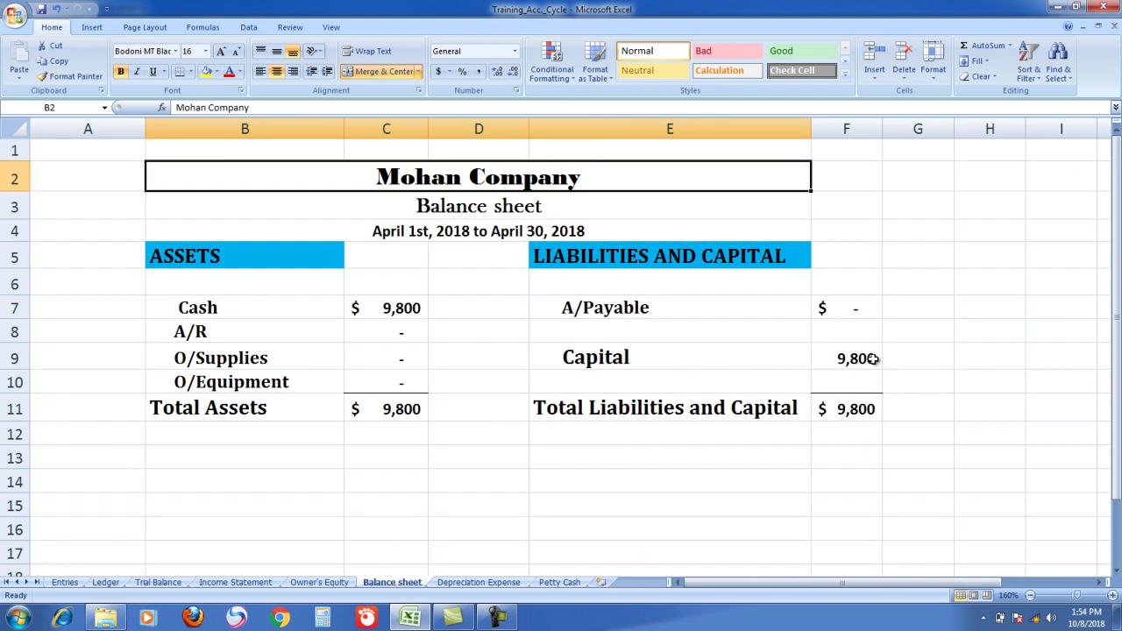
{"action": "left_click", "coordinate": [66, 582]}
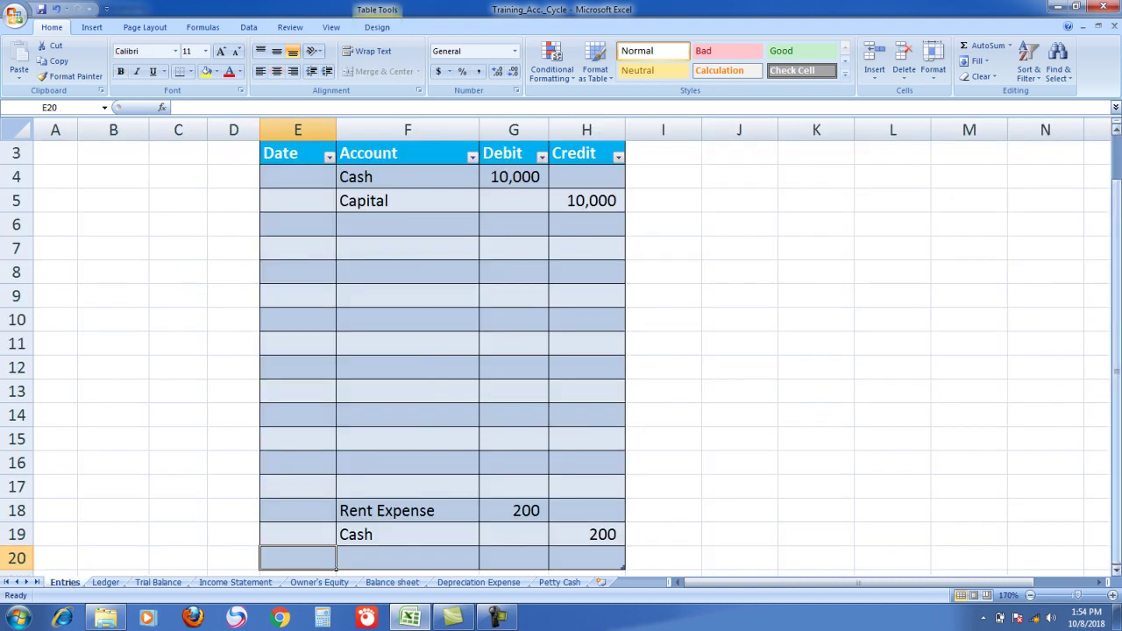
Extend the journal table with two further empty rows, 21 and 22, below row 20.
{"action": "left_click", "coordinate": [596, 548]}
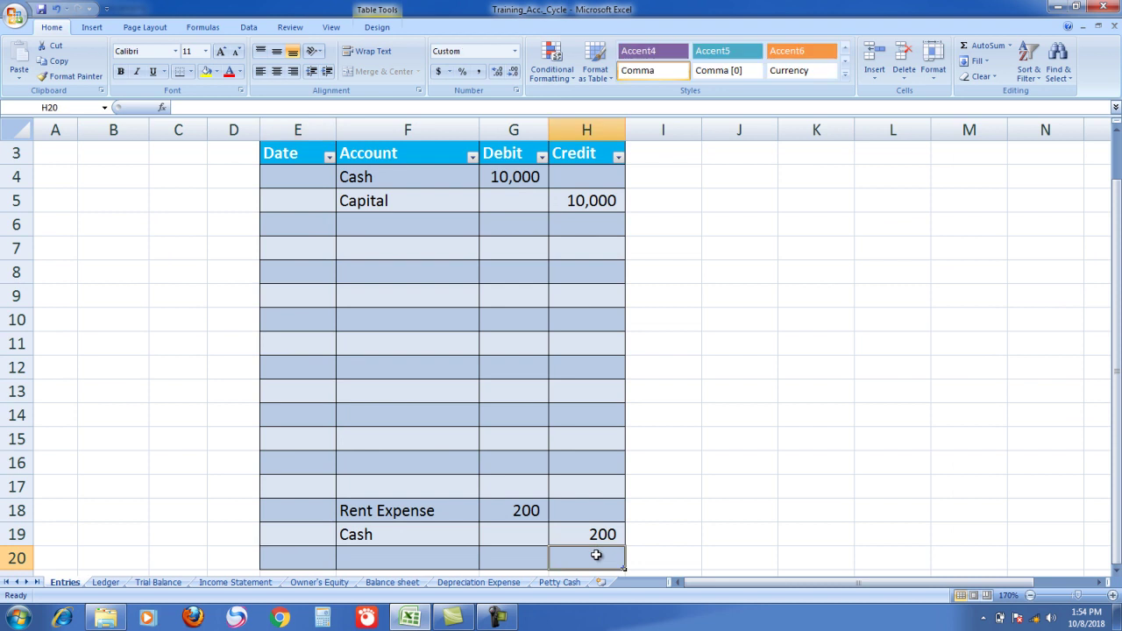
{"action": "key", "text": "Tab"}
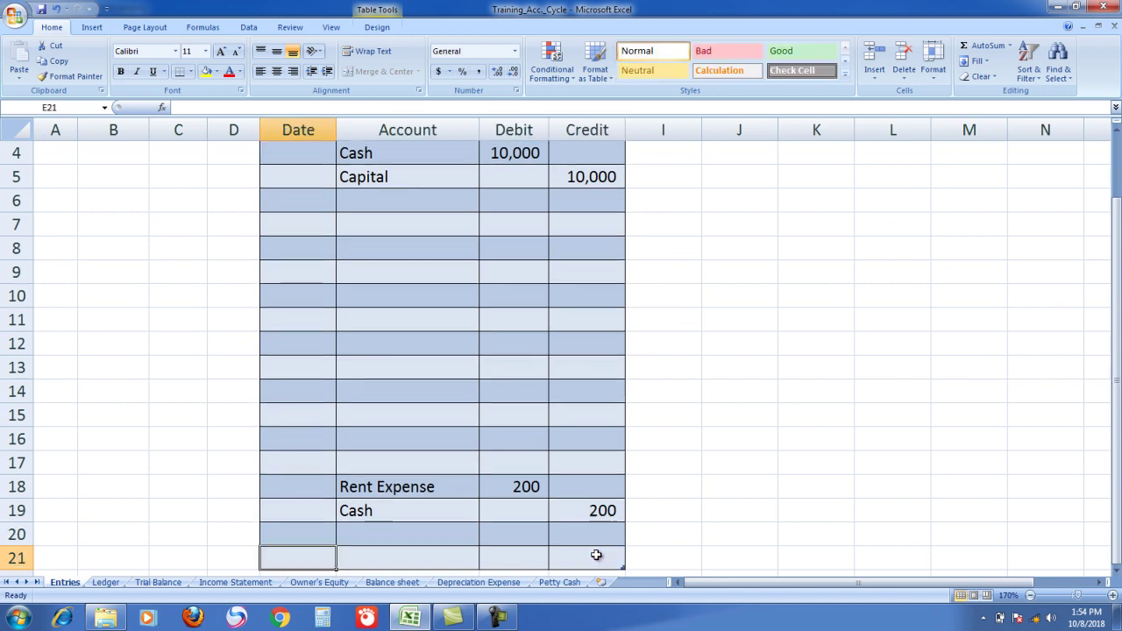
{"action": "left_click", "coordinate": [596, 555]}
{"action": "key", "text": "Tab"}
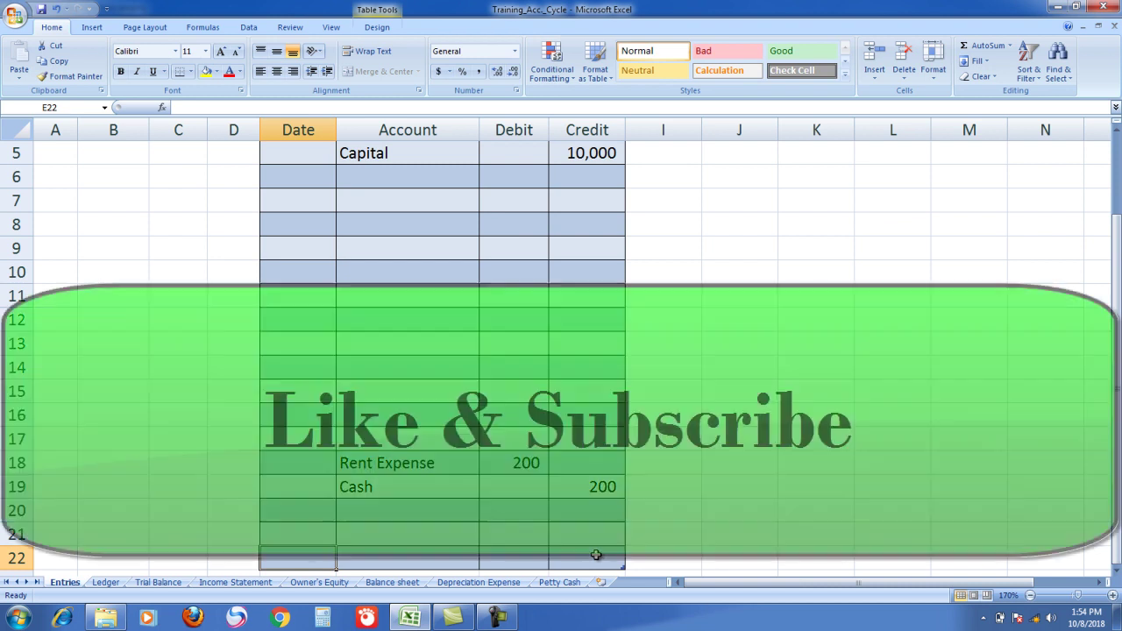
{"action": "scroll", "coordinate": [1119, 333], "scroll_direction": "up", "scroll_amount": 2}
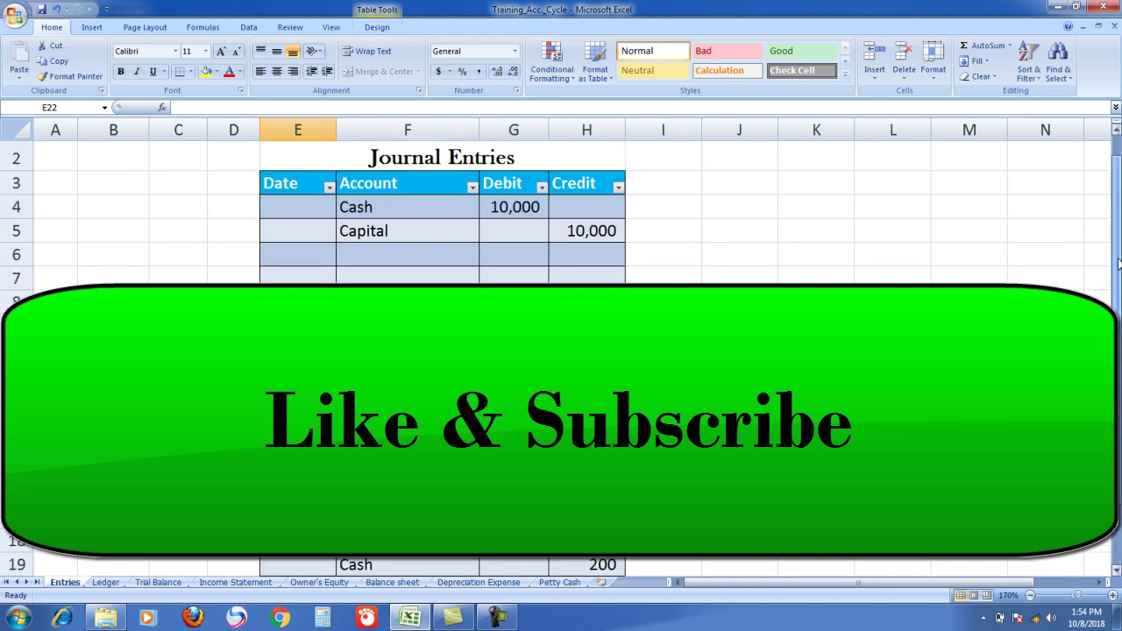